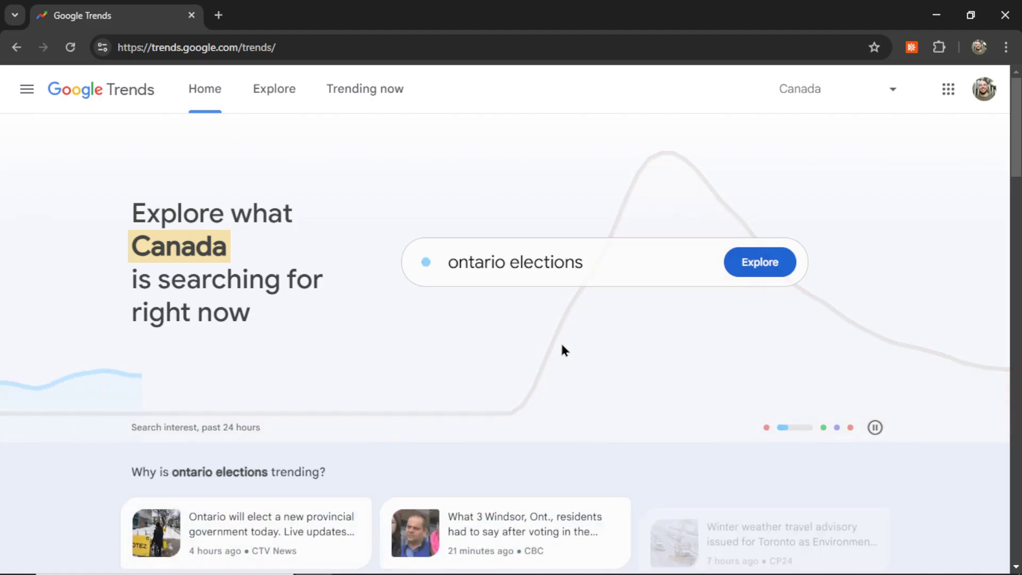
Show the Trending now list of Canada's searches from the past 24 hours
left_click(381, 101)
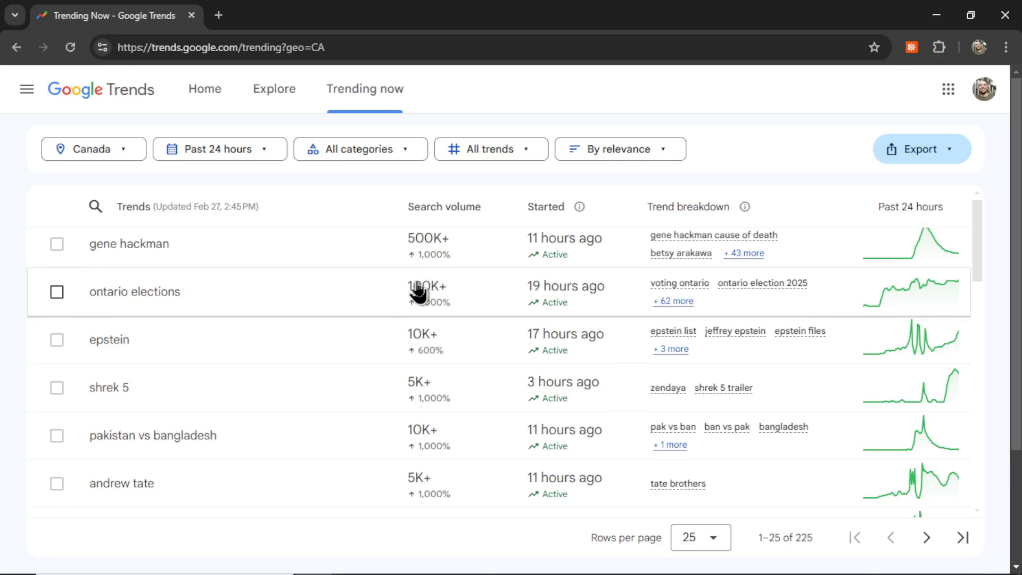
Change the trends location from Canada to United States and scroll through the 421 trends
scroll(418, 294, "down", 6)
scroll(418, 294, "down", 5)
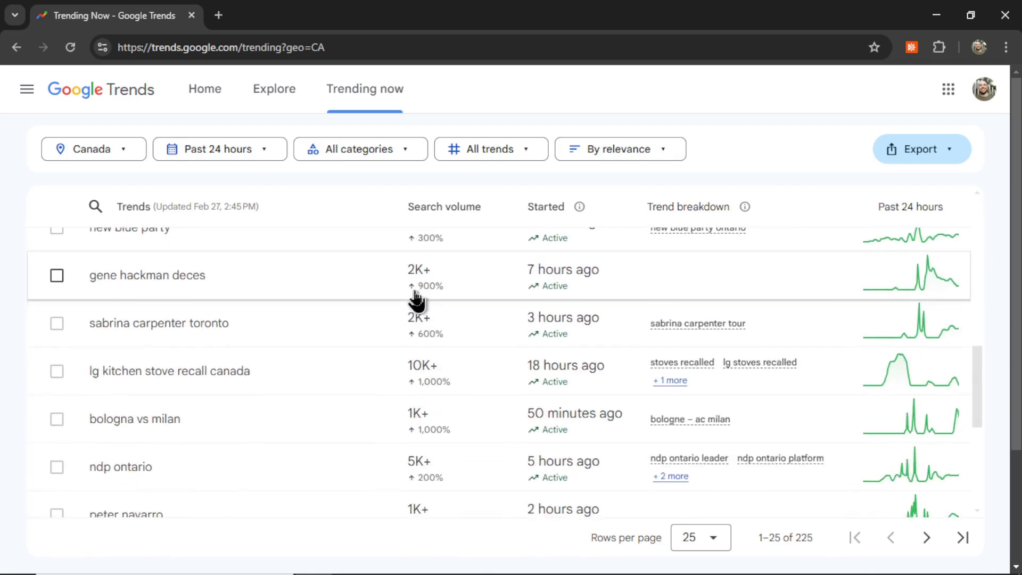
left_click(111, 151)
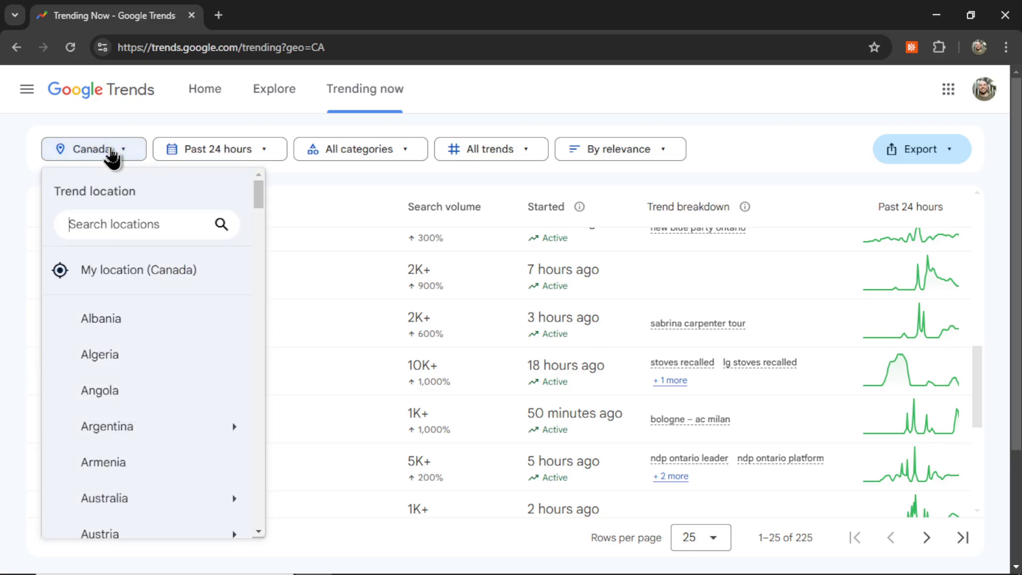
scroll(202, 304, "down", 15)
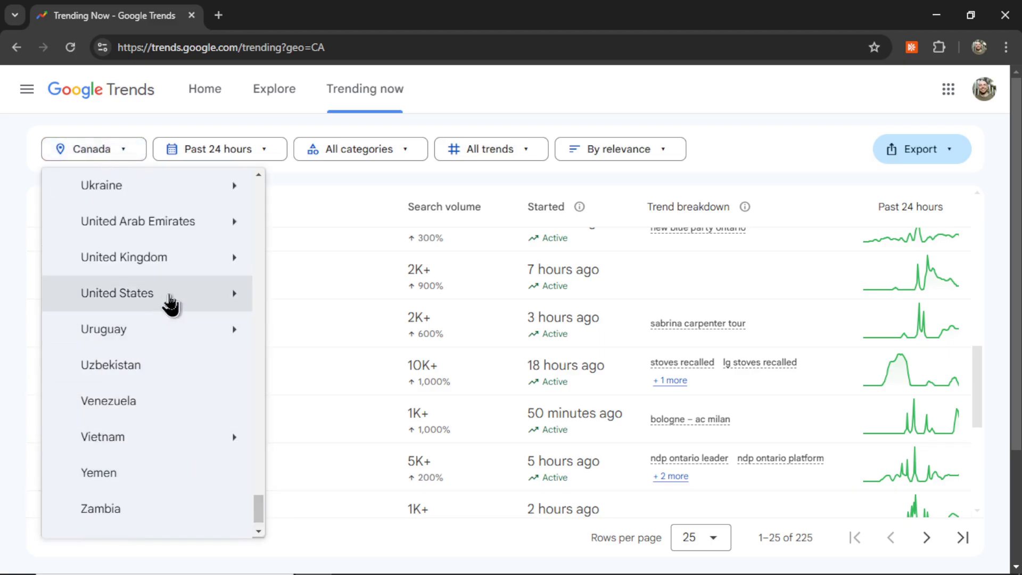
left_click(170, 301)
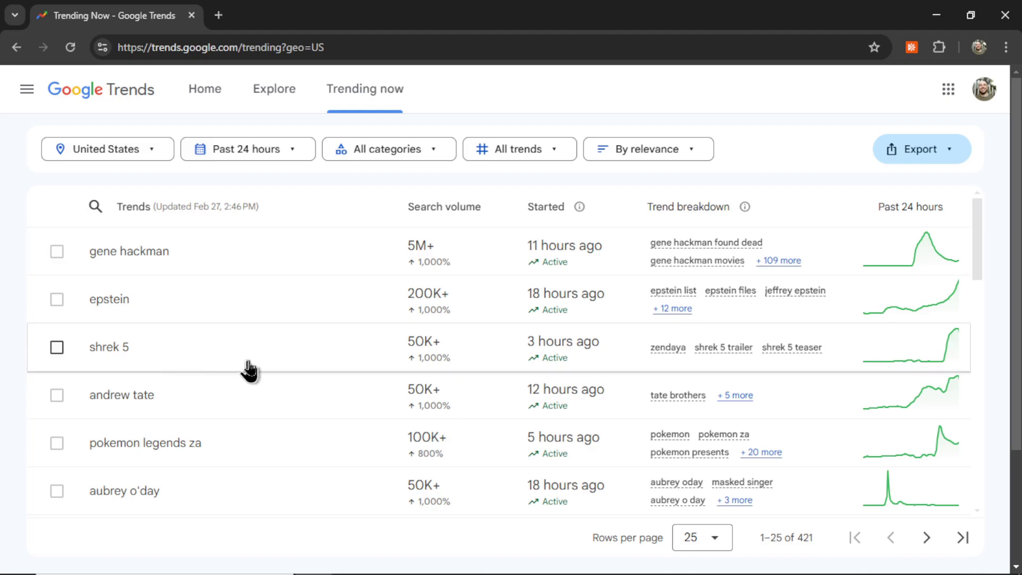
scroll(249, 371, "down", 5)
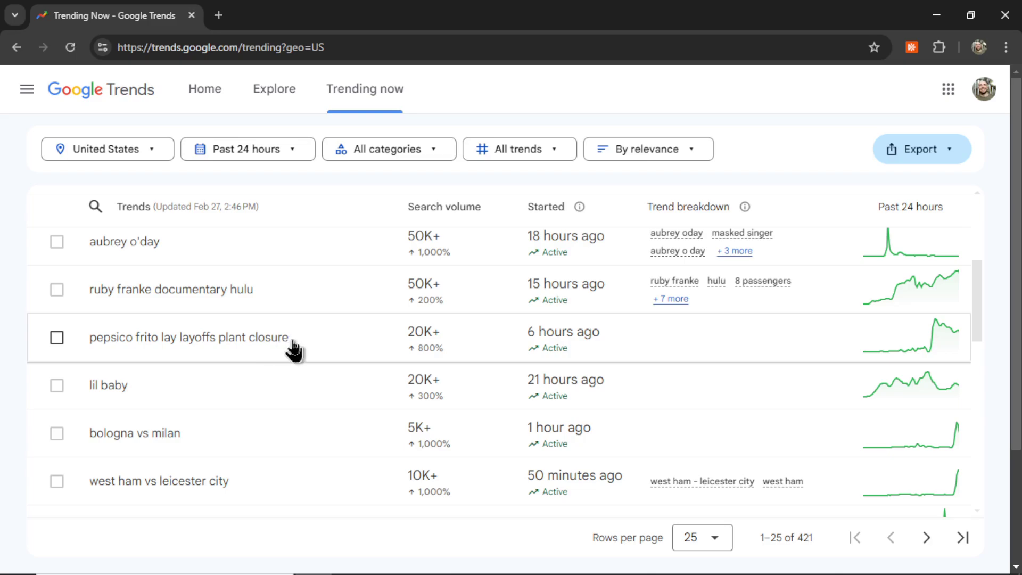
scroll(281, 348, "down", 5)
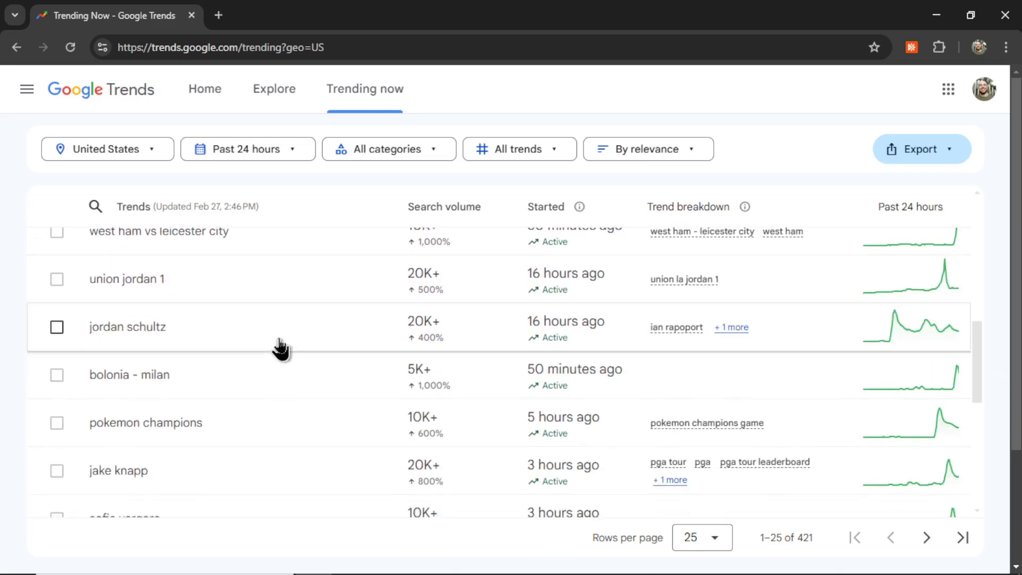
scroll(280, 349, "down", 3)
scroll(948, 429, "down", 1)
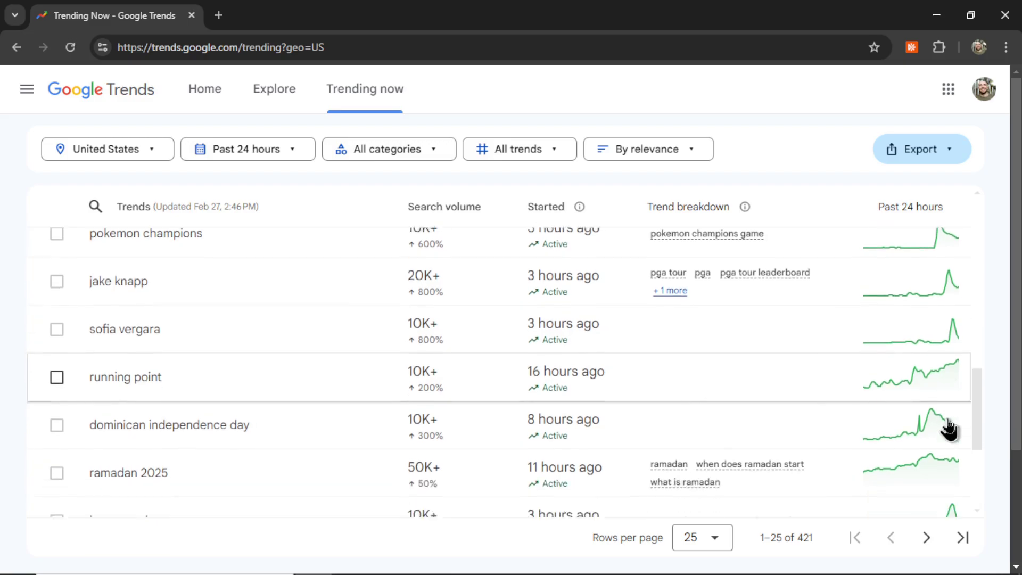
scroll(949, 429, "down", 4)
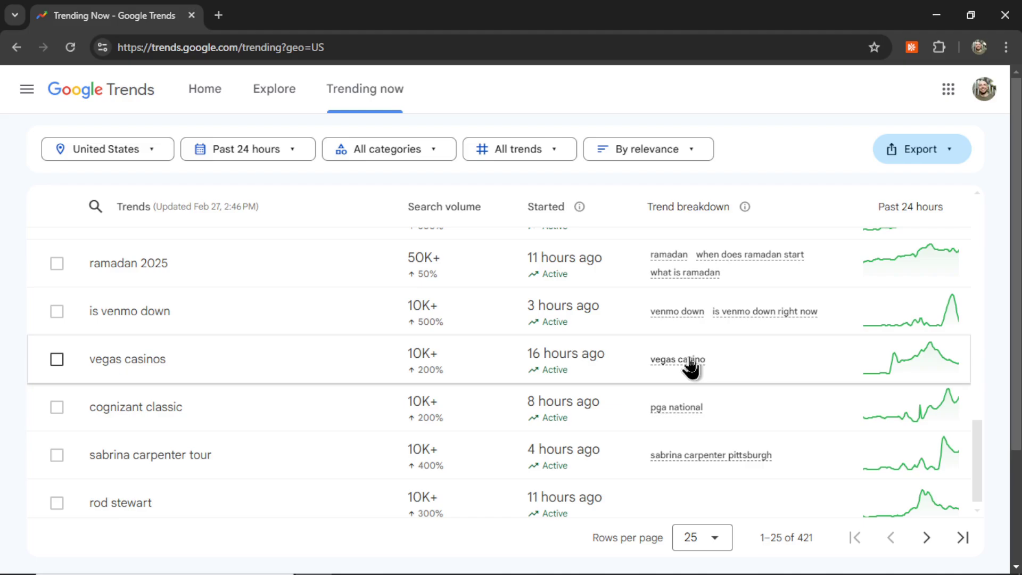
Go to the second page of US trends (rows 26–50), then head to another site
left_click(927, 537)
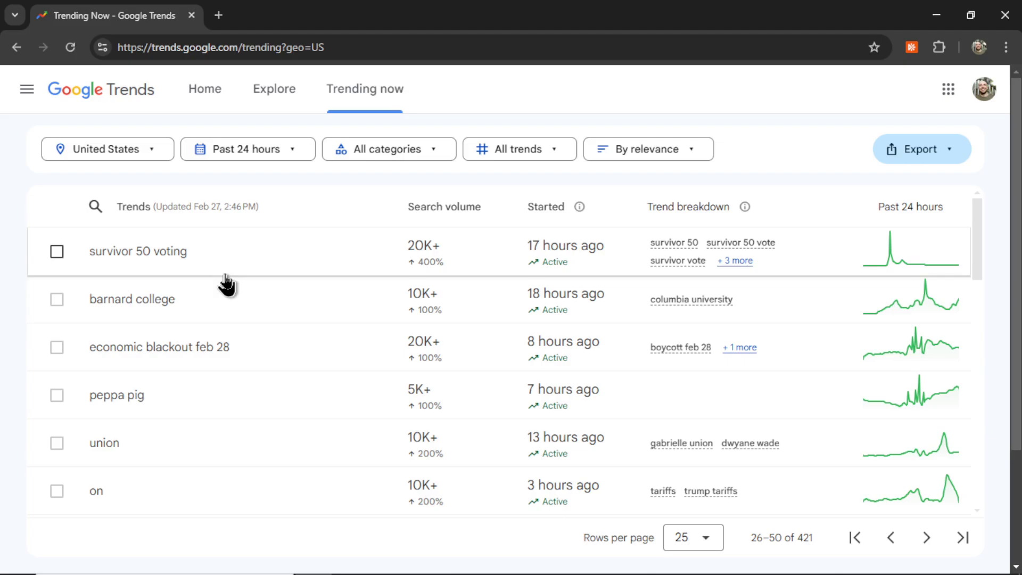
key("ctrl+l")
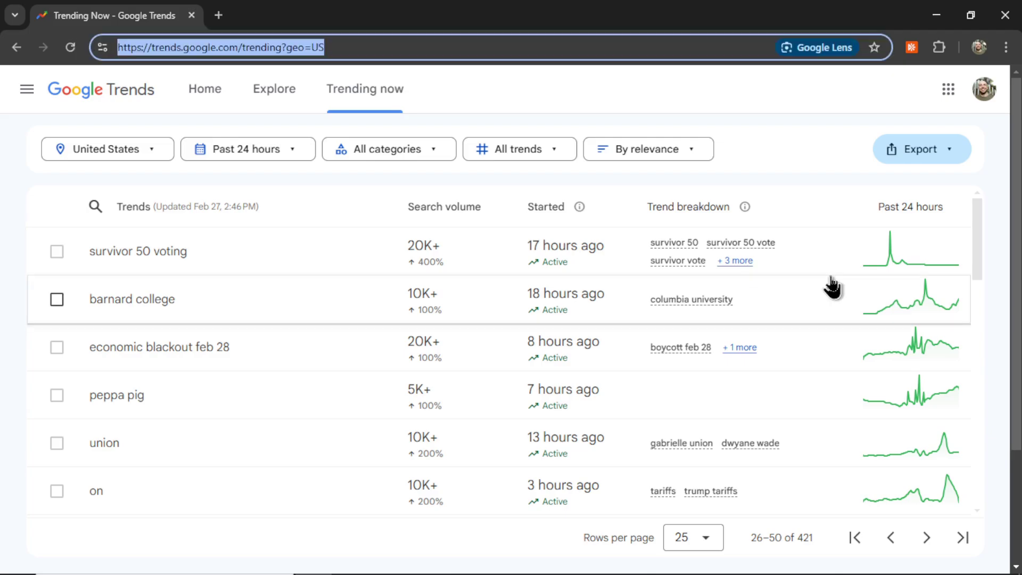
scroll(832, 287, "down", 15)
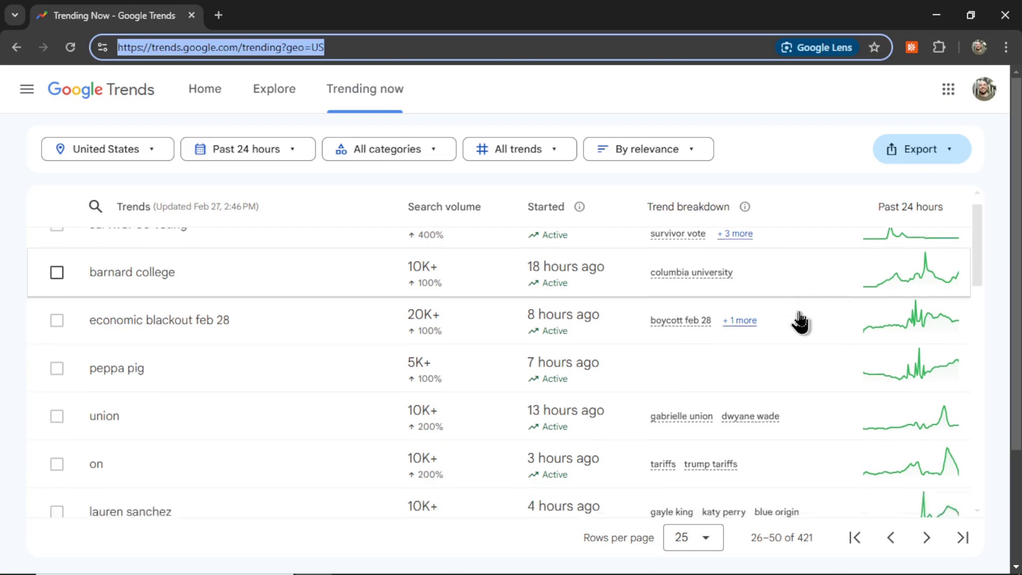
scroll(801, 329, "down", 3)
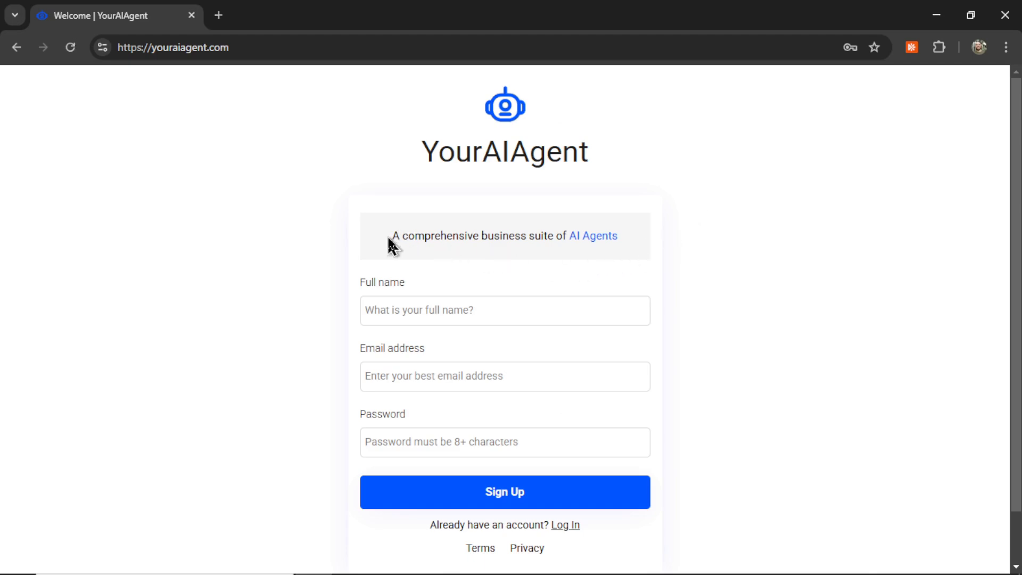
Highlight the AI Agents tagline on YourAIAgent, then clear the highlight
left_click_drag(396, 236, 620, 246)
left_click(696, 284)
Open the account's Connections settings and pick Supabase from the platform grid
left_click(553, 503)
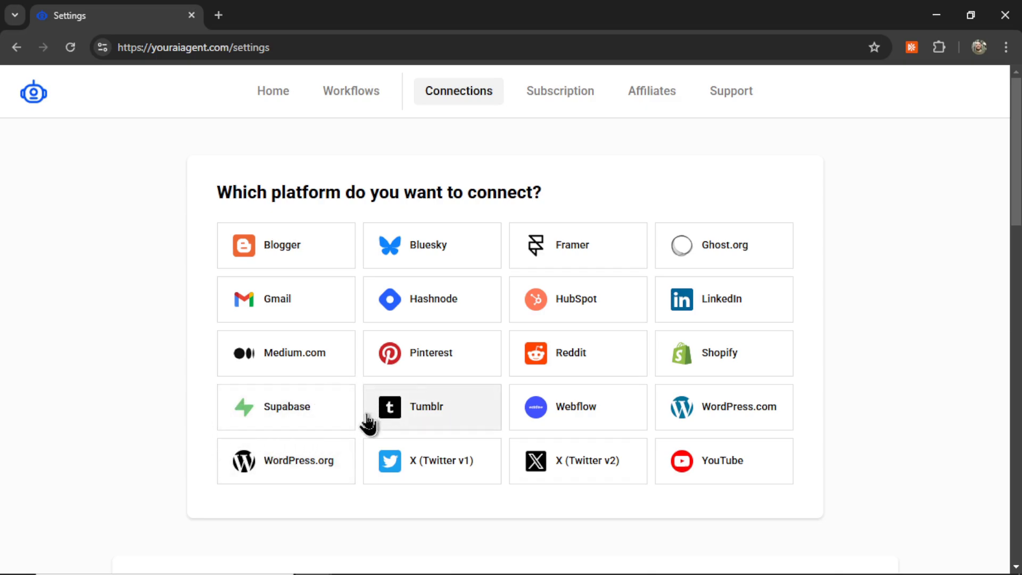
left_click(305, 418)
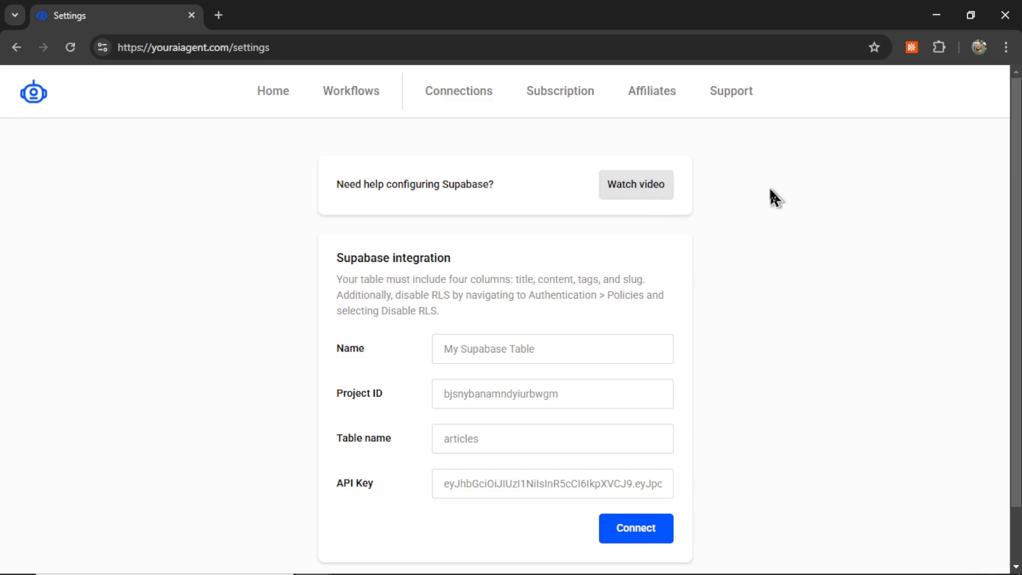
Enter 'My Supabase Table' as the Supabase integration's name
scroll(669, 269, "down", 1)
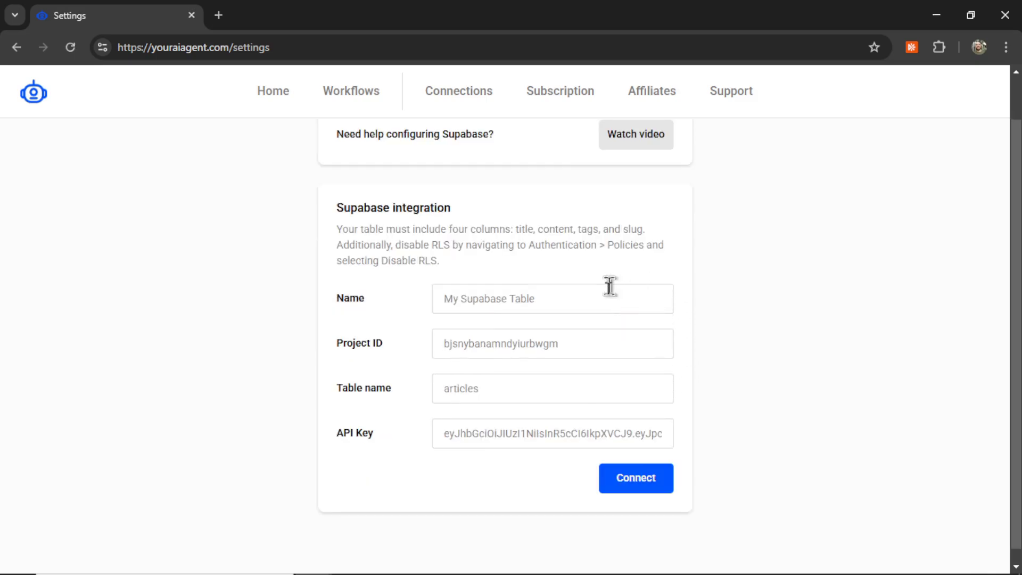
left_click(541, 297)
type("My Supabase Table")
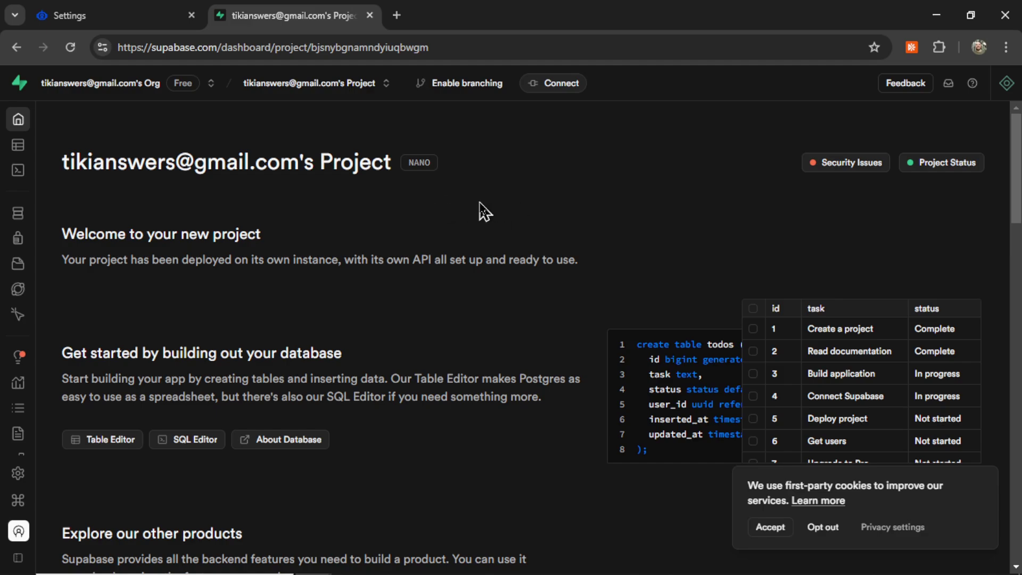
From the Table Editor, start a new table named 'blog' with RLS disabled
mouse_move(101, 160)
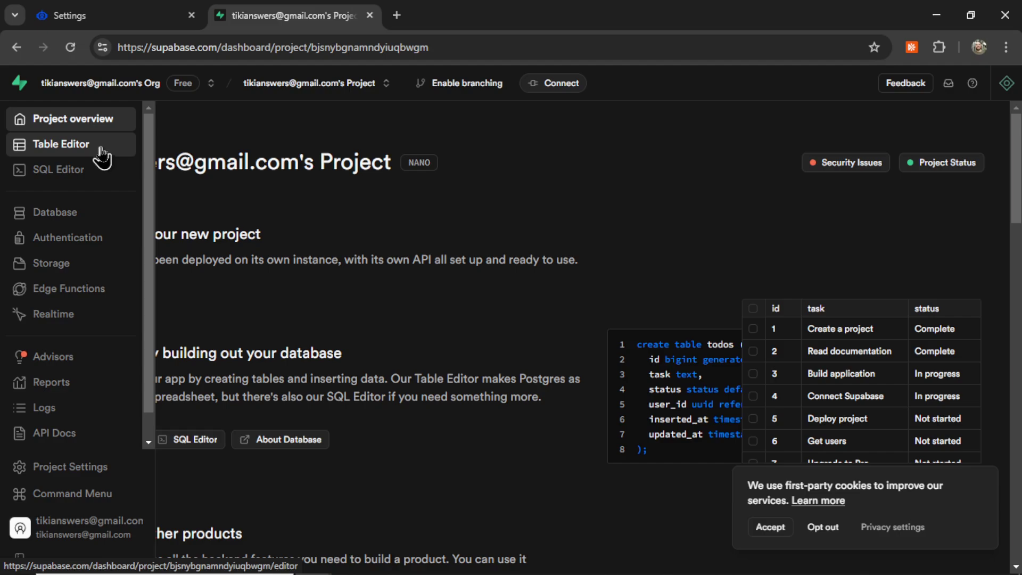
left_click(100, 153)
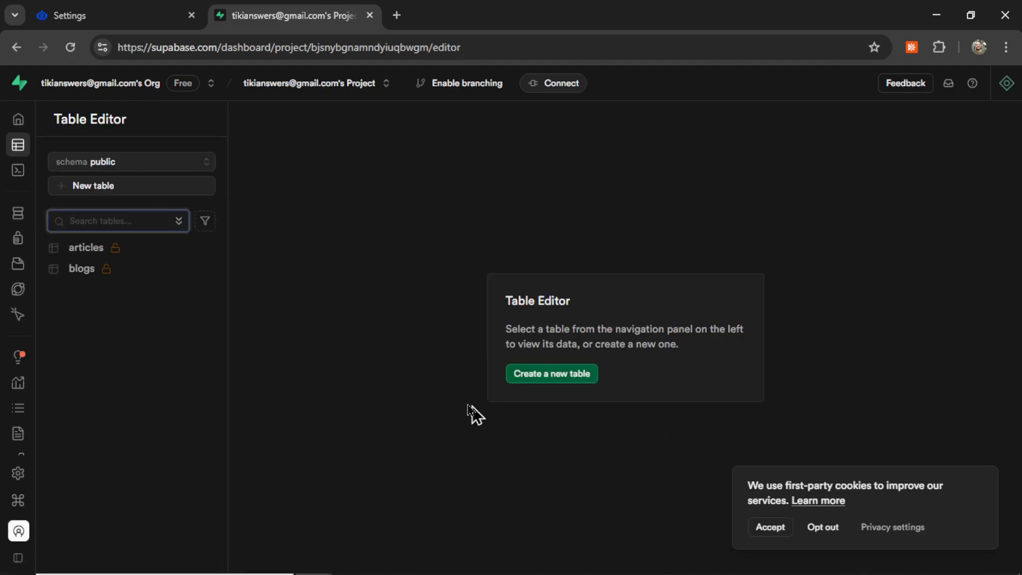
left_click(567, 380)
type("blog")
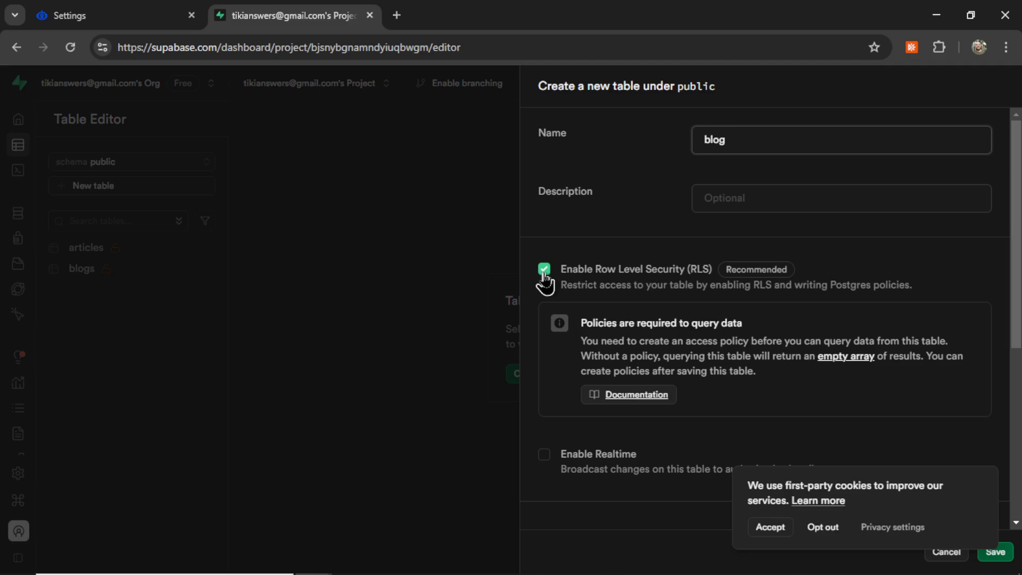
left_click(543, 271)
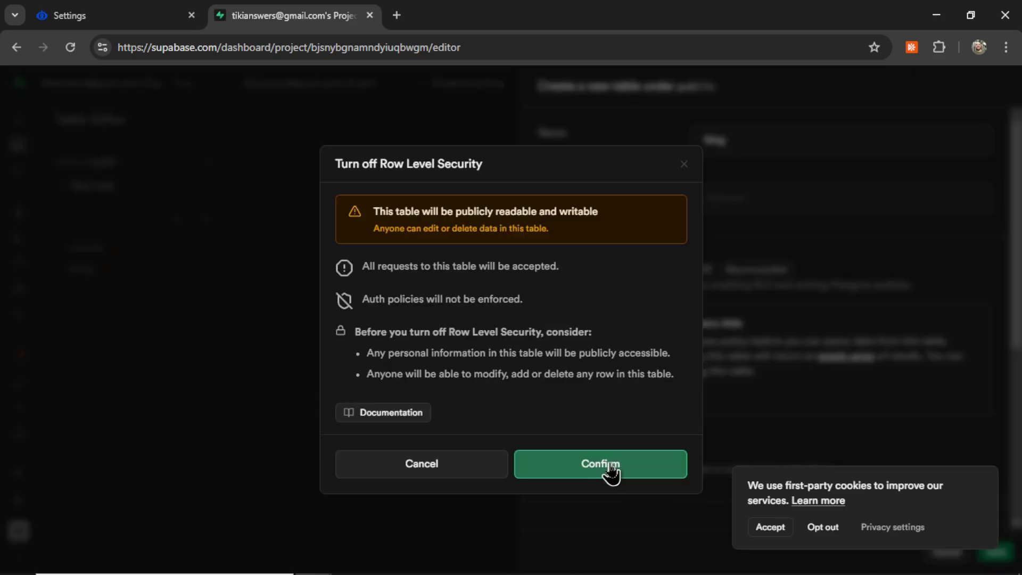
left_click(611, 469)
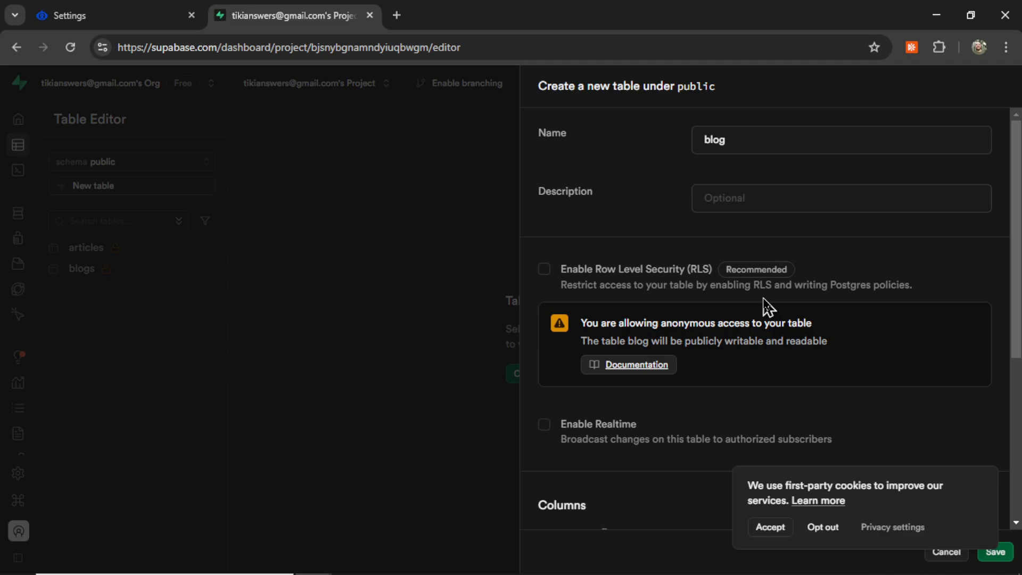
scroll(767, 307, "down", 5)
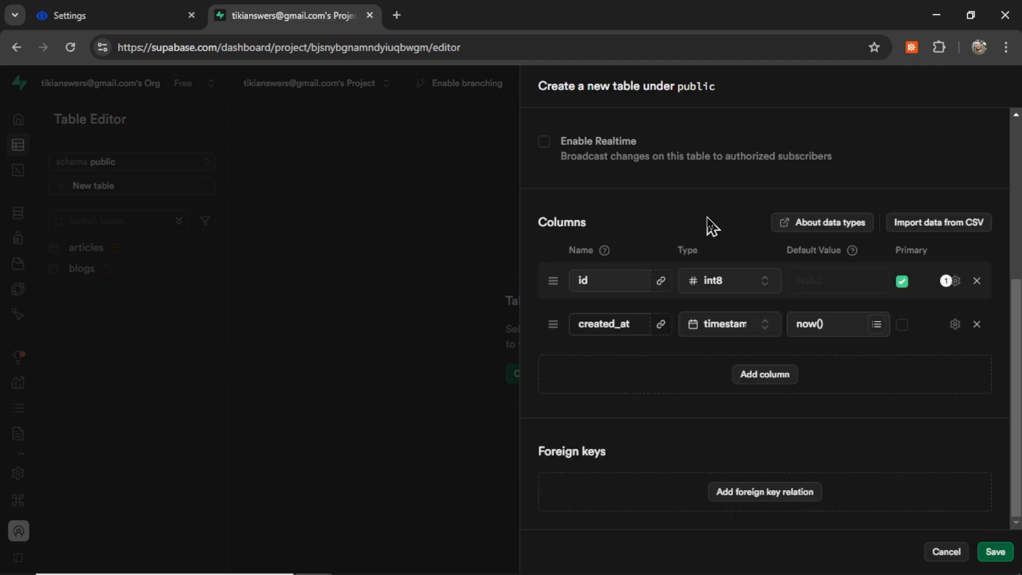
key("ctrl+Tab")
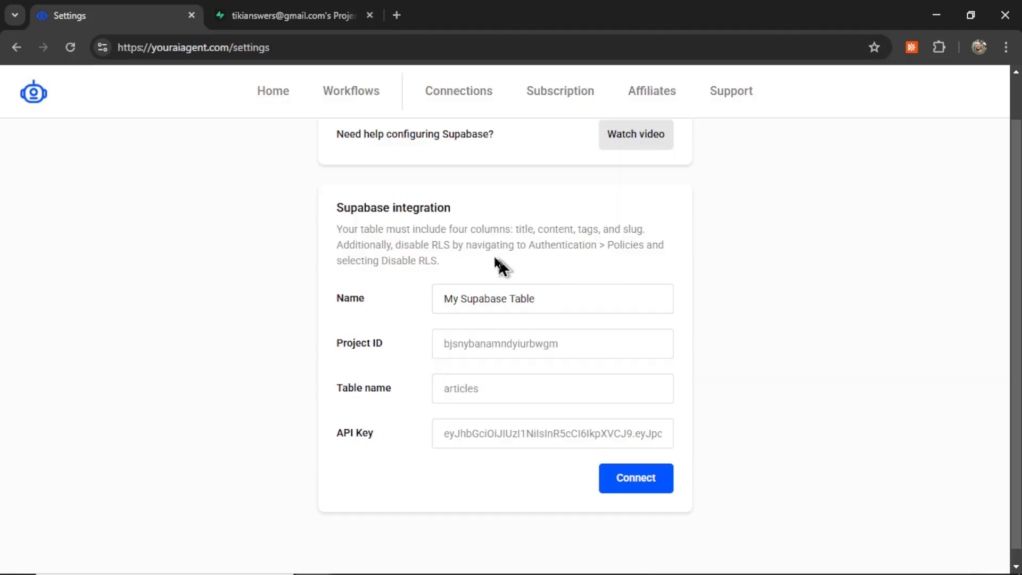
left_click_drag(449, 229, 505, 230)
left_click(597, 259)
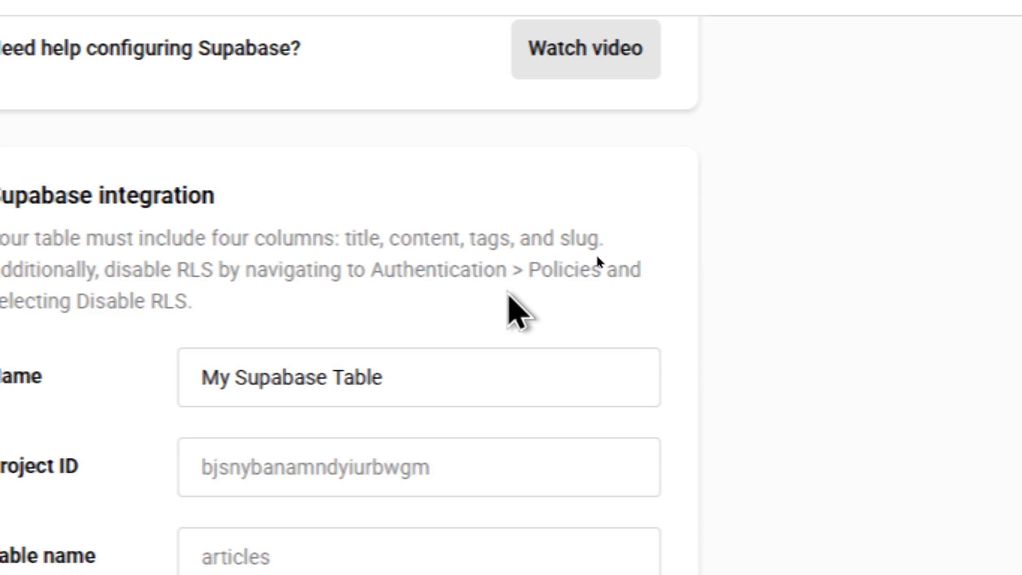
Add 'title' and 'content' columns to the blog table, both of type text
key("ctrl+Tab")
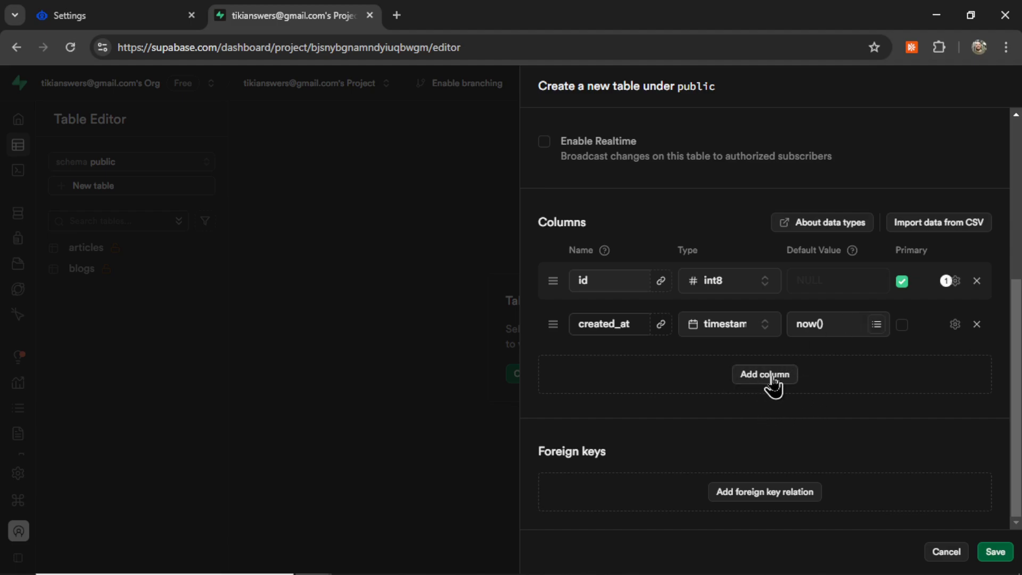
left_click(772, 375)
type("title")
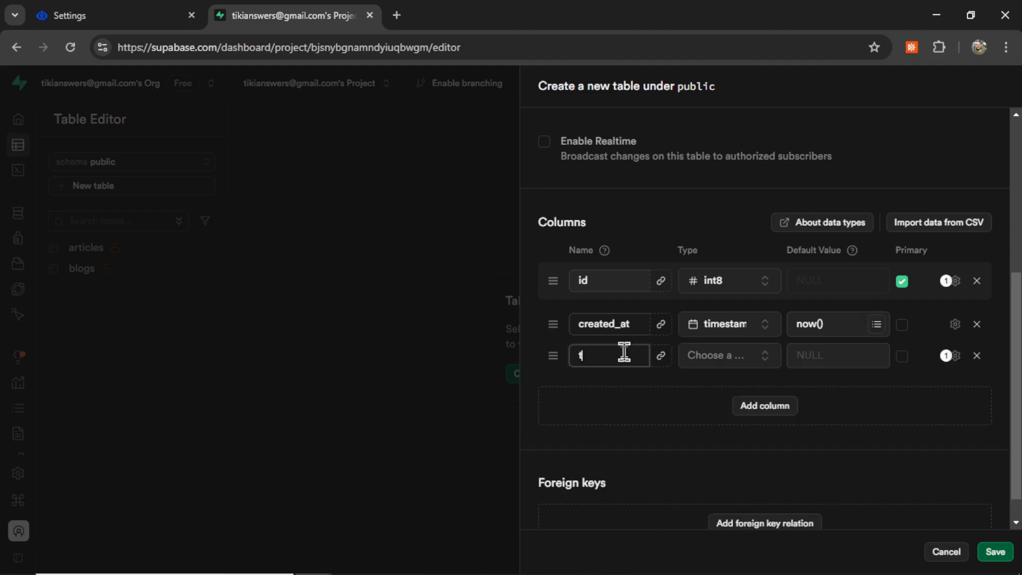
left_click(758, 358)
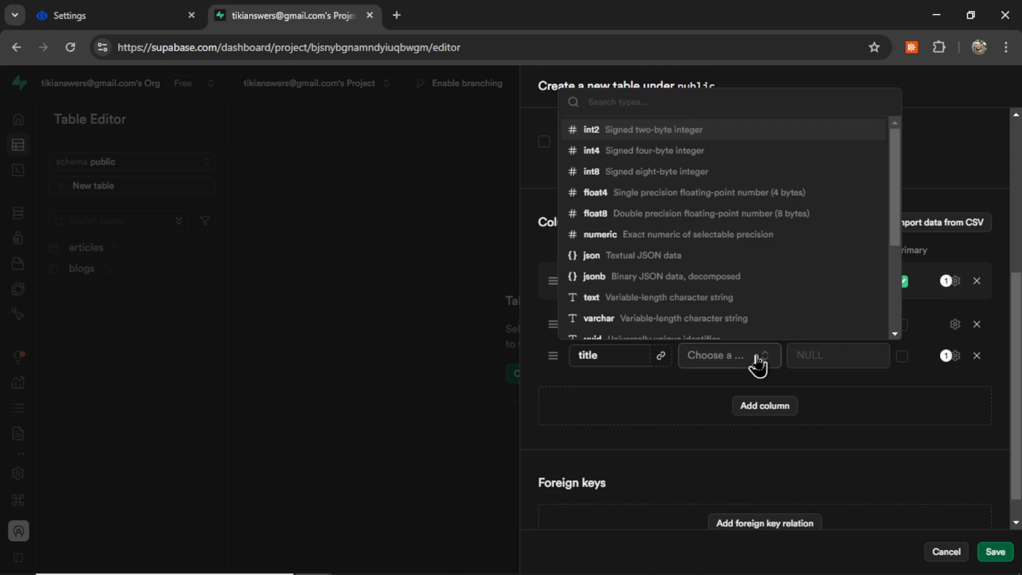
left_click(692, 297)
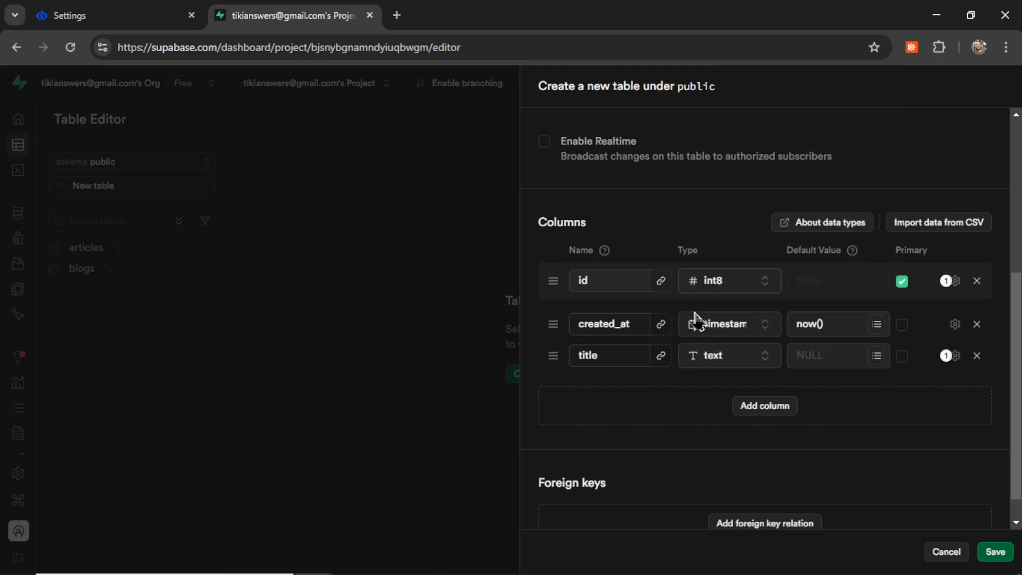
left_click(765, 411)
type("conte")
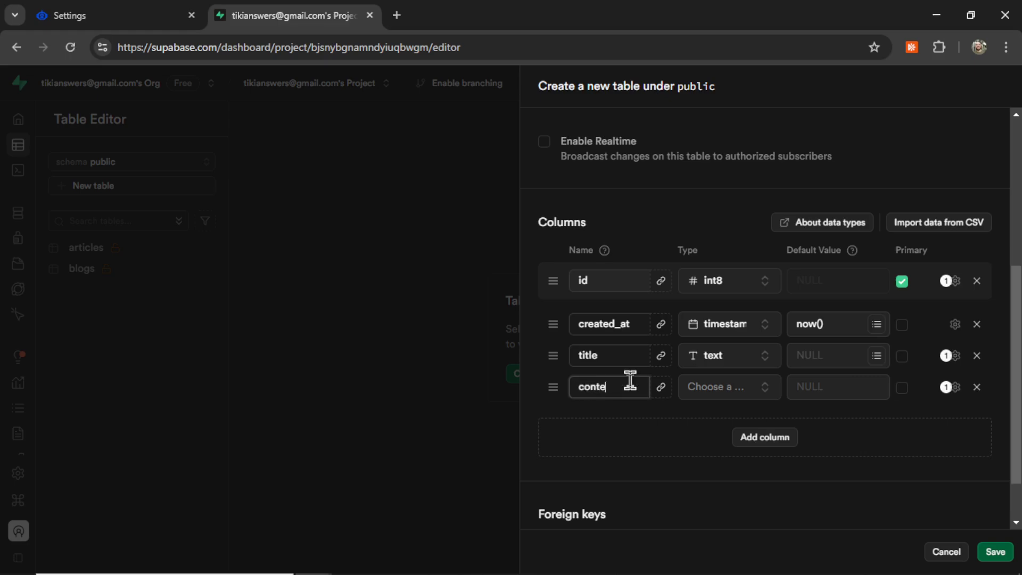
type("nt")
left_click(745, 391)
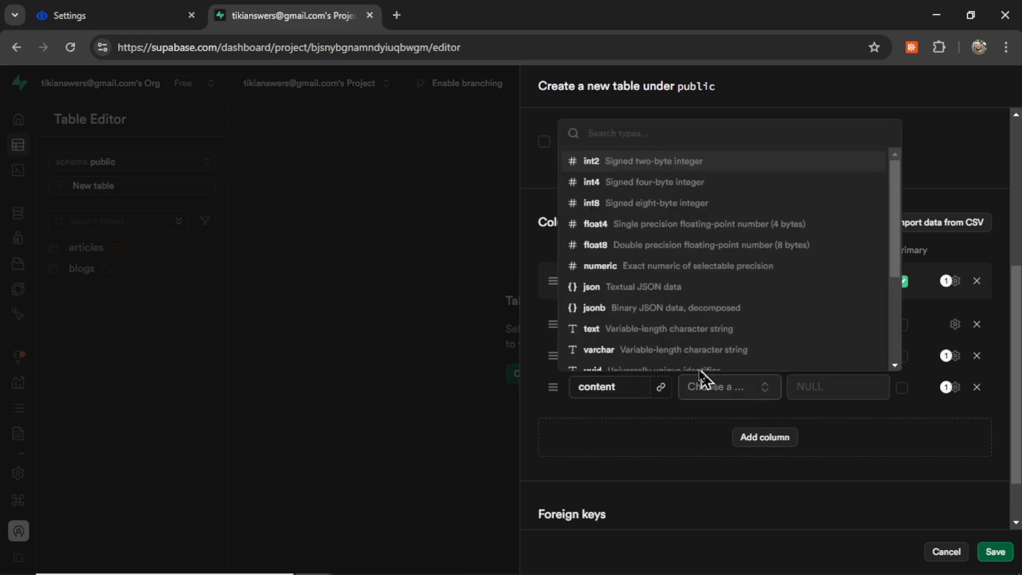
left_click(665, 330)
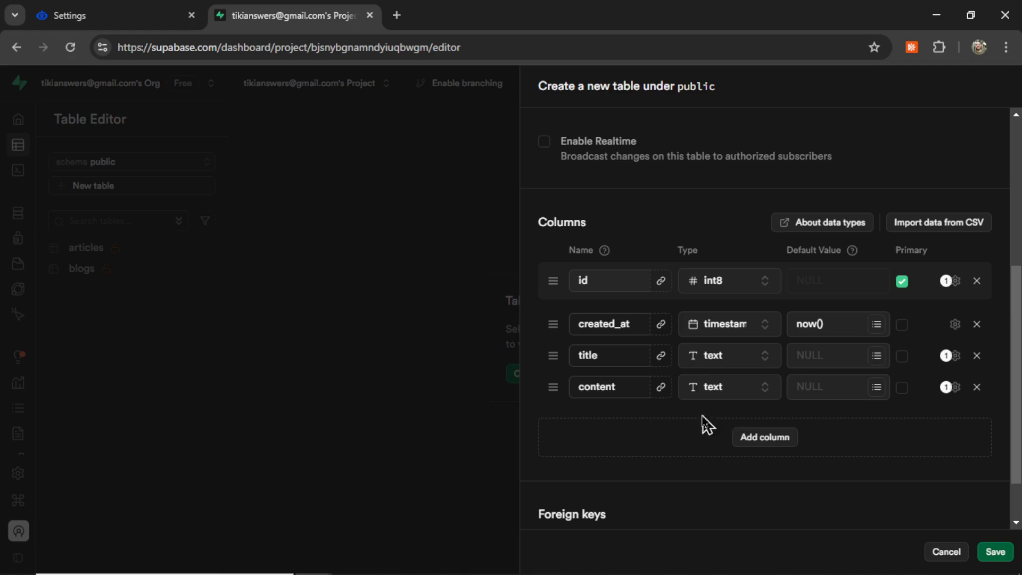
Add 'tags' and 'slug' columns, each with type text
left_click(765, 439)
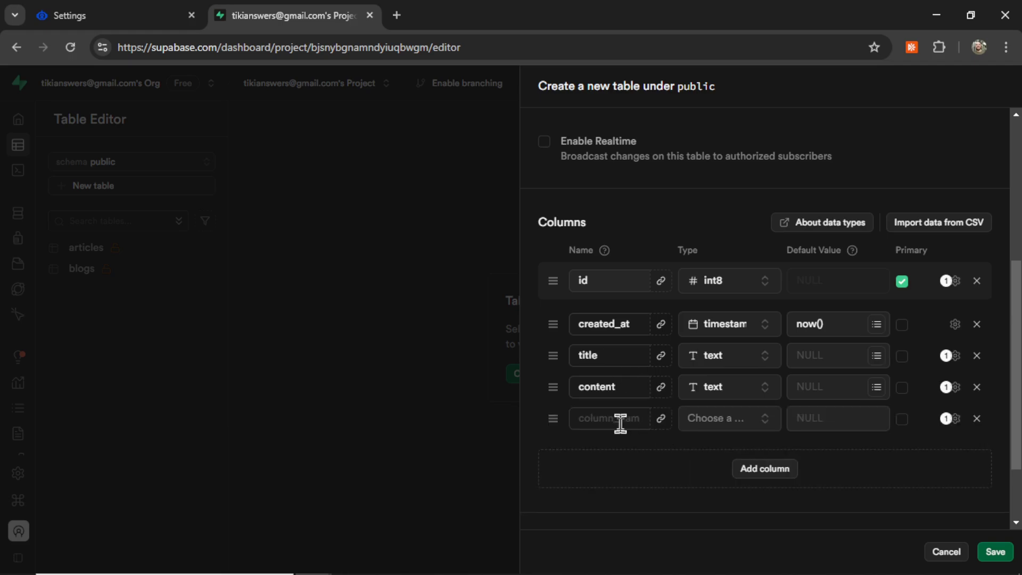
left_click(620, 424)
type("tags")
left_click(692, 418)
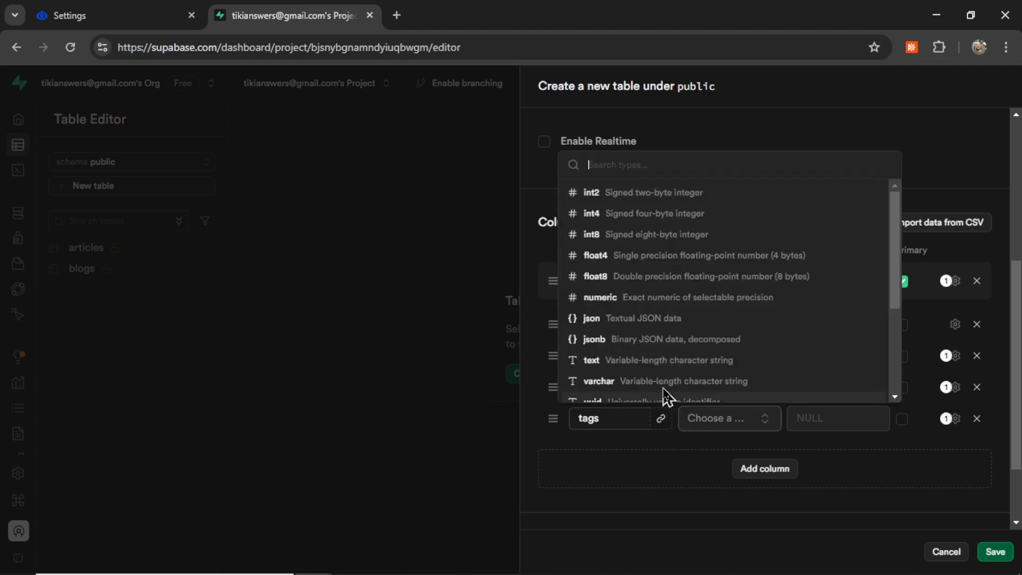
left_click(667, 362)
left_click(771, 473)
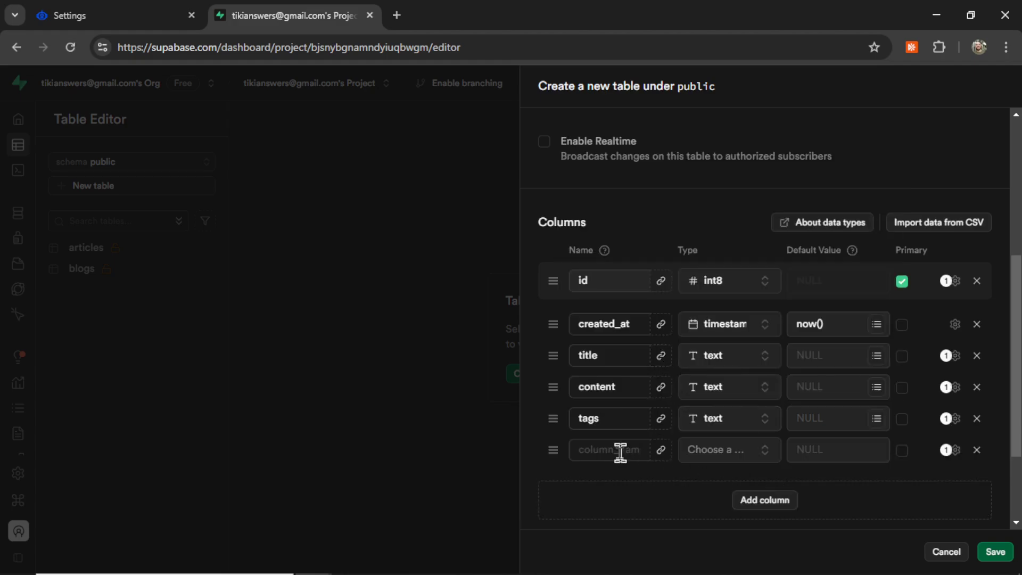
left_click(621, 453)
type("slug")
left_click(748, 451)
left_click(637, 394)
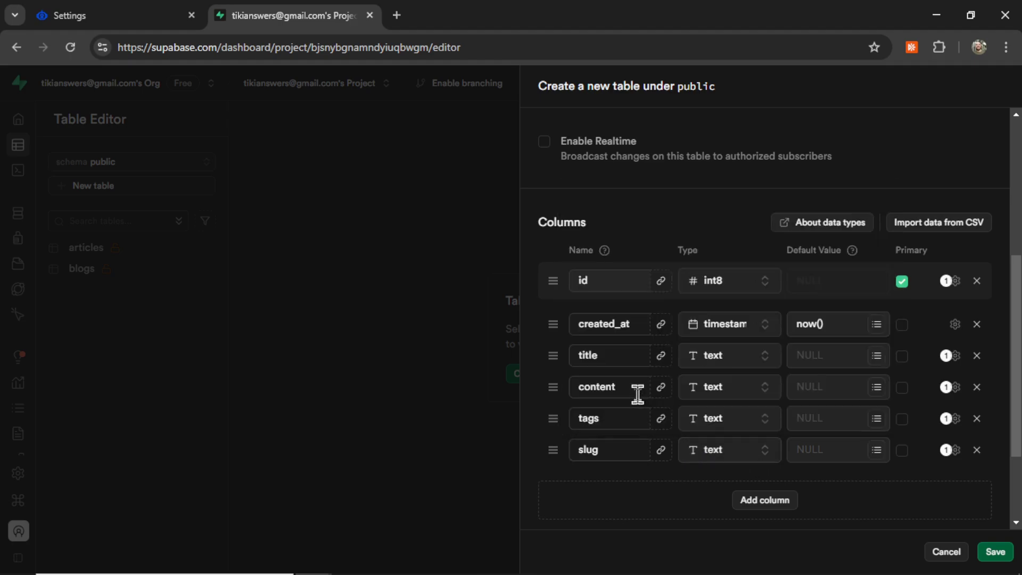
Save the blog table, then fill the agent form with its project ID and table name 'blog'
left_click(995, 554)
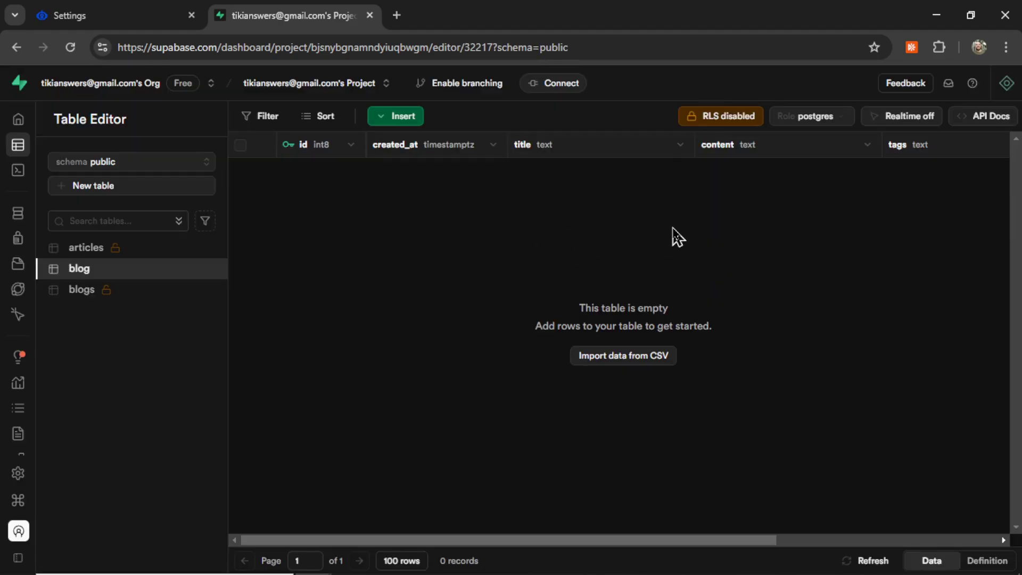
double_click(385, 51)
key("ctrl+c")
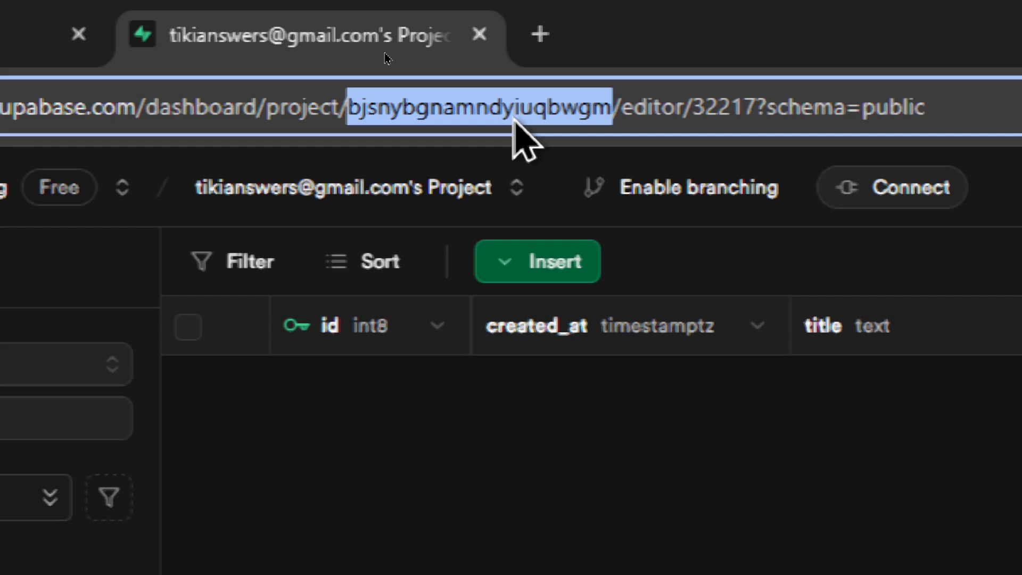
left_click(550, 342)
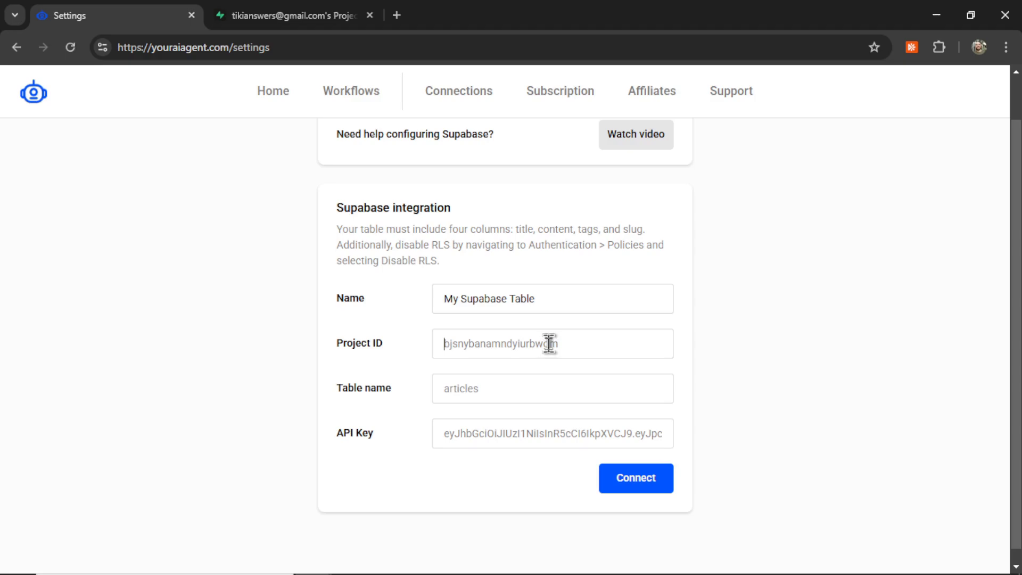
key("ctrl+v")
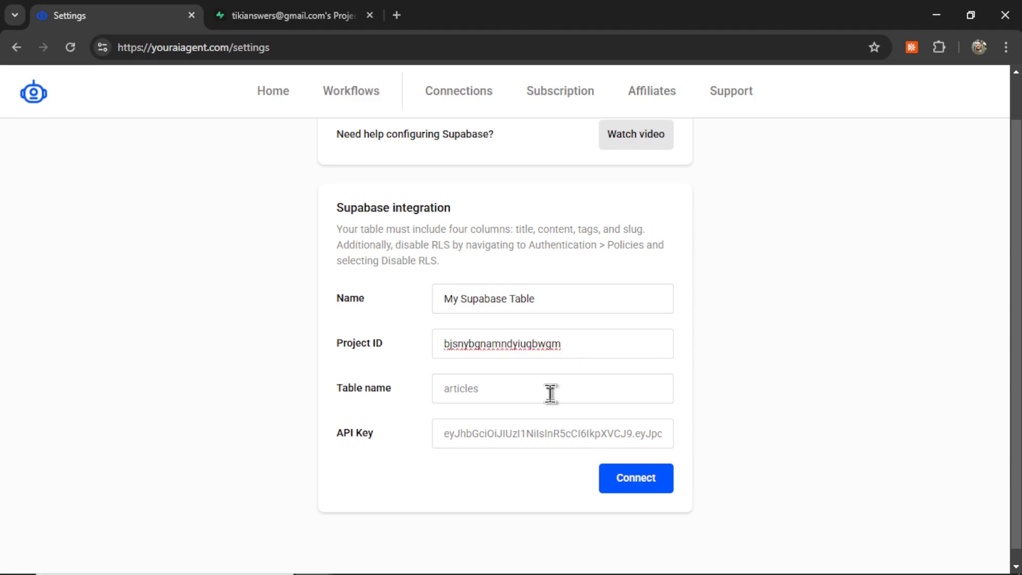
left_click(550, 392)
type("blog")
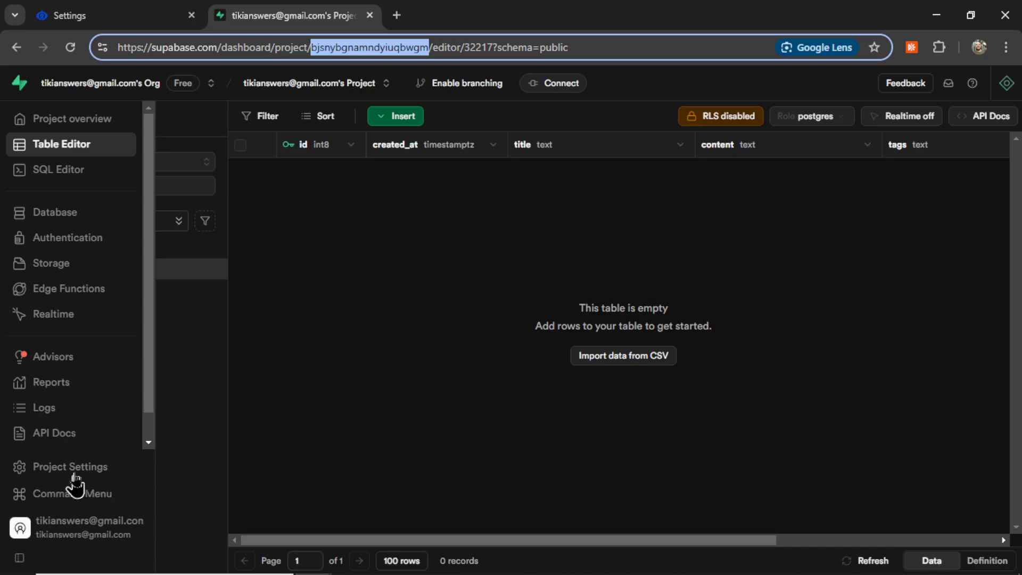
Copy the anon public key from Project Settings > Data API into the agent's API Key field
scroll(80, 383, "down", 1)
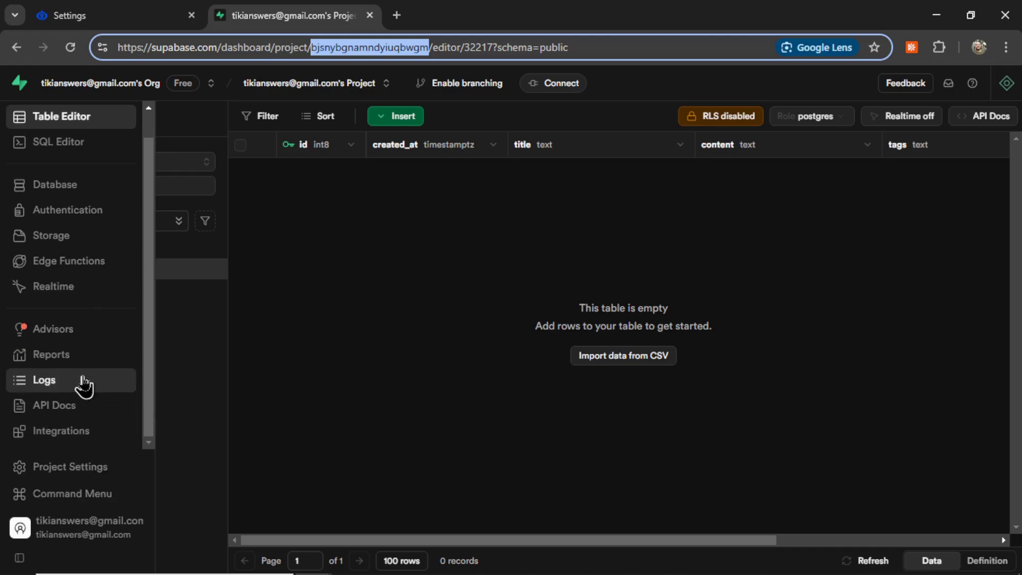
left_click(102, 469)
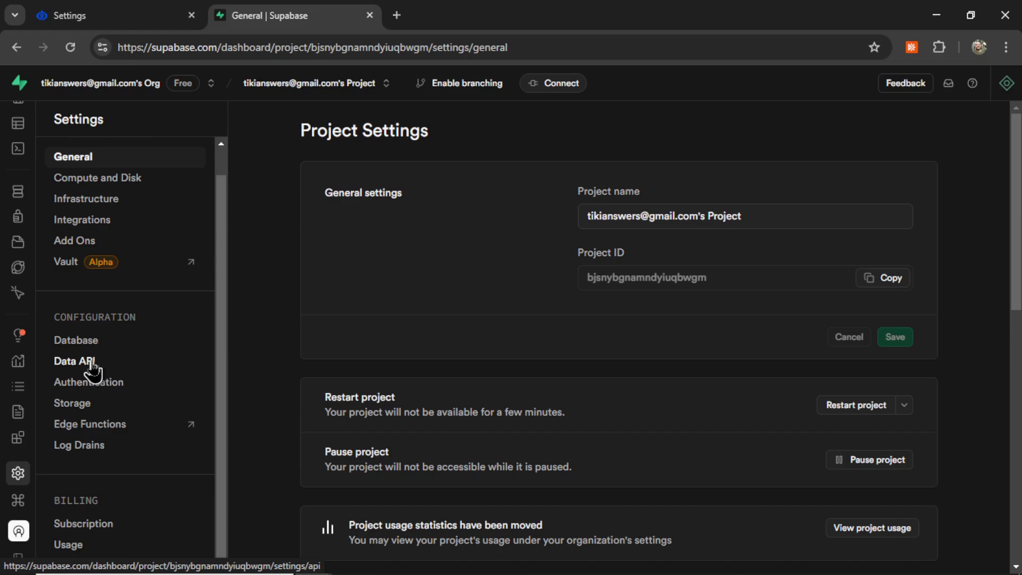
left_click(83, 362)
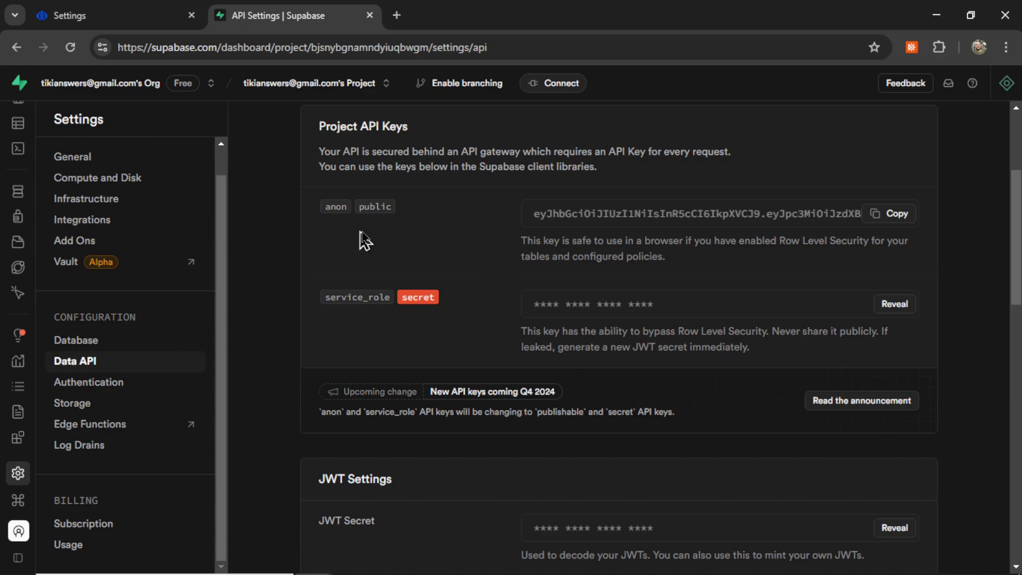
left_click(909, 224)
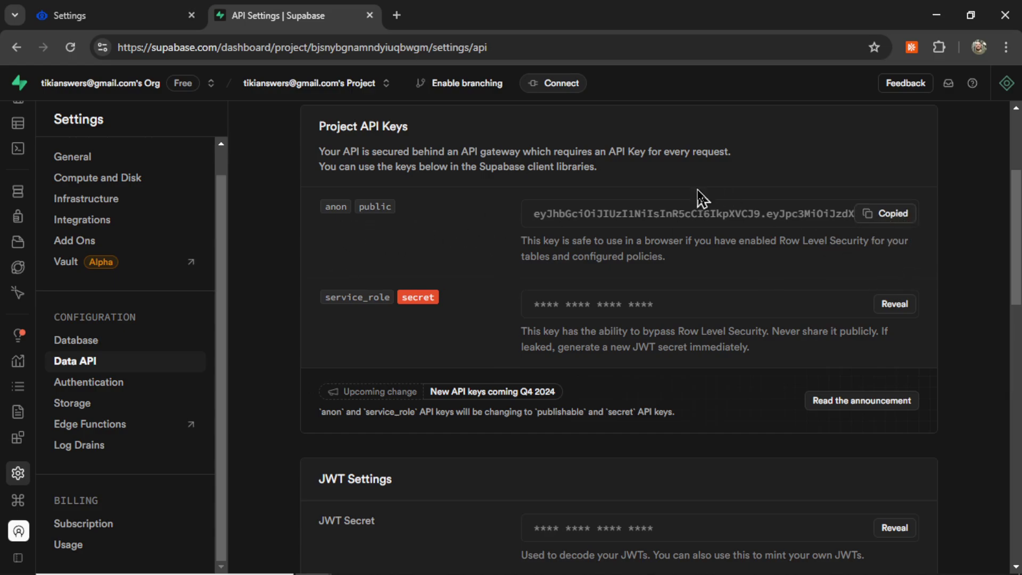
left_click(70, 15)
left_click(601, 429)
key("ctrl+v")
Connect My Supabase Table, acknowledge the confirmation, and verify its 2/27/25 entry in Connections
left_click(639, 486)
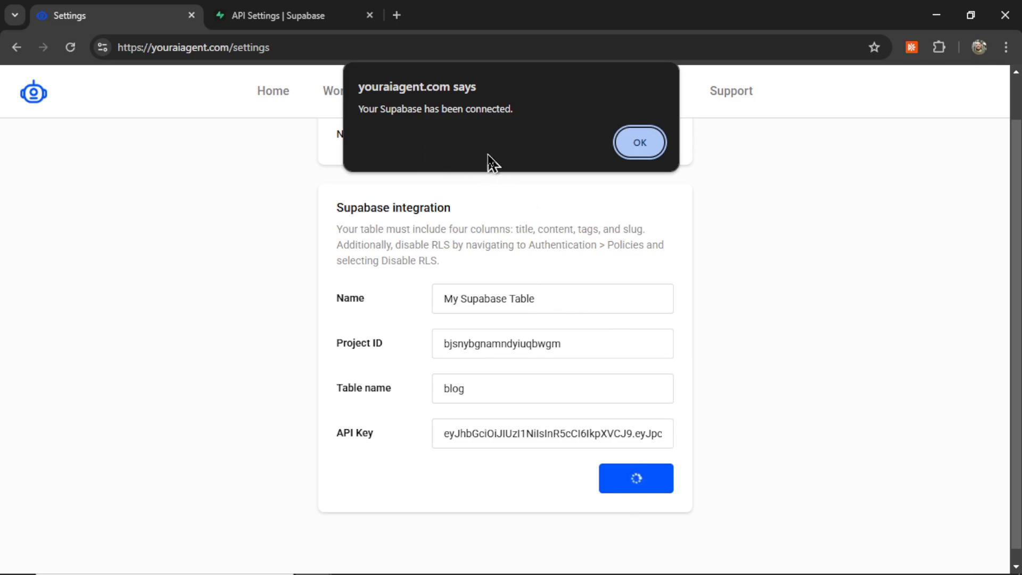
left_click(640, 143)
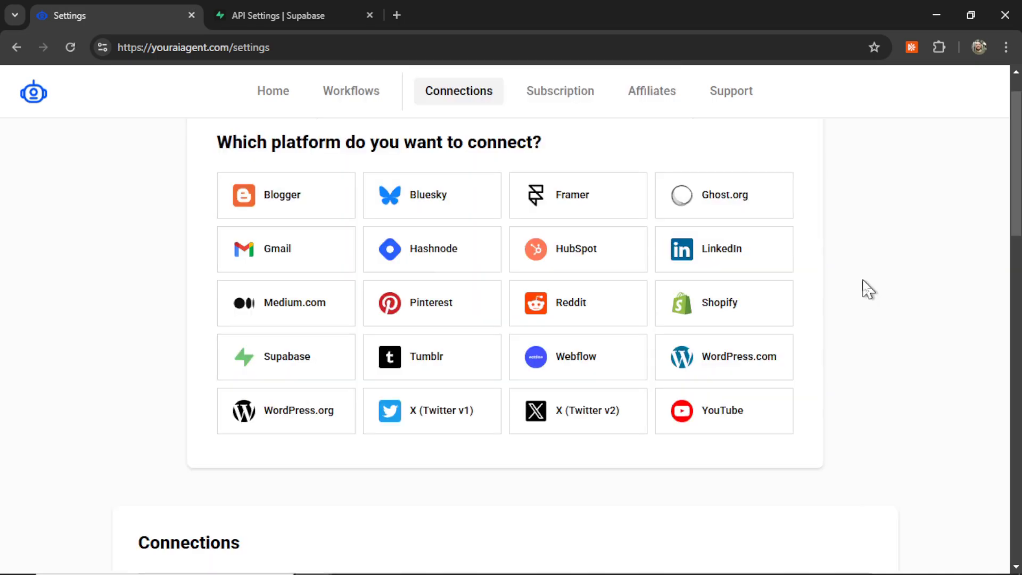
scroll(854, 295, "down", 6)
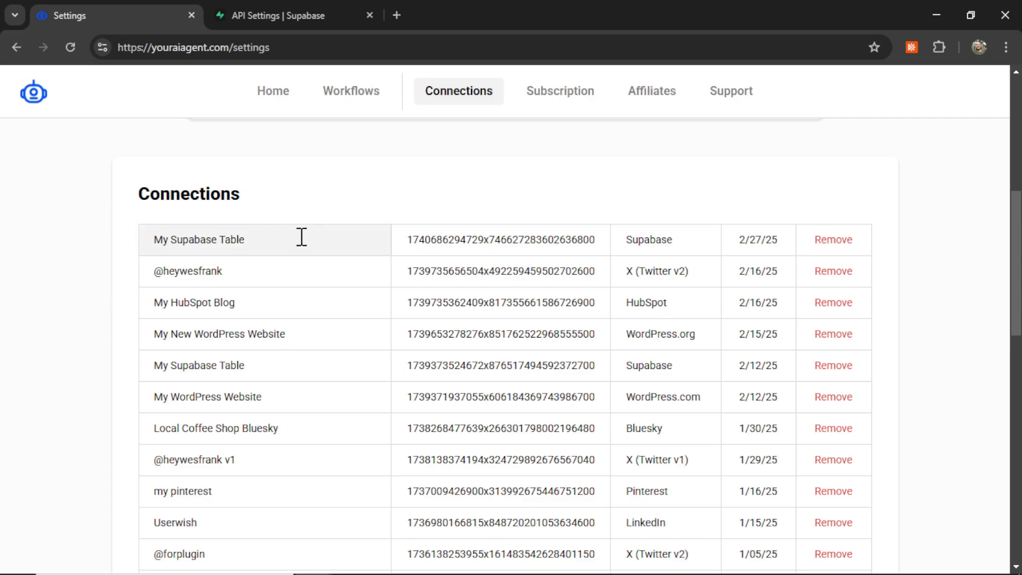
left_click_drag(292, 239, 142, 239)
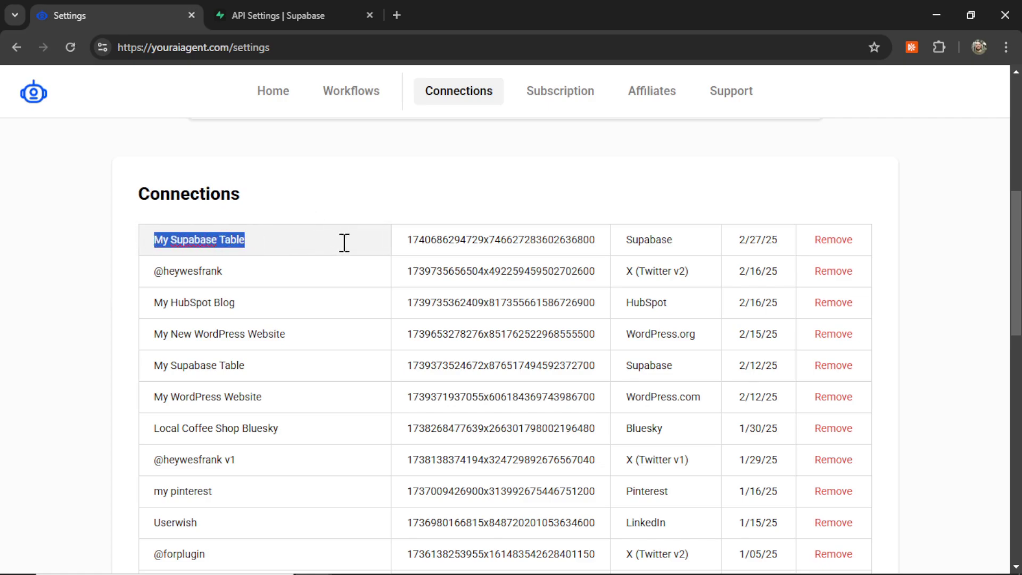
scroll(922, 221, "up", 6)
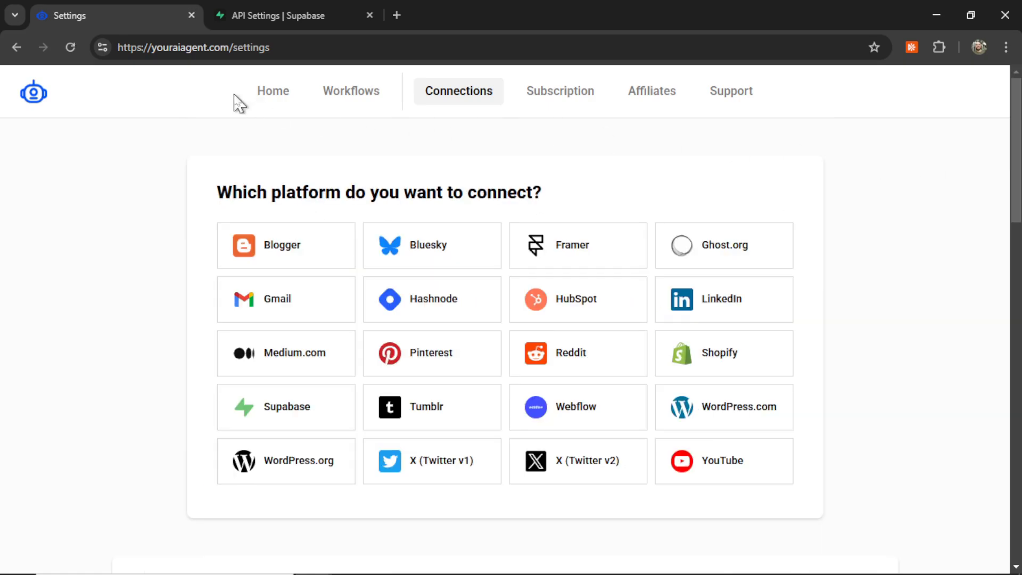
Return to Home and filter the task templates to Website to find Google Trends to Post
left_click(273, 91)
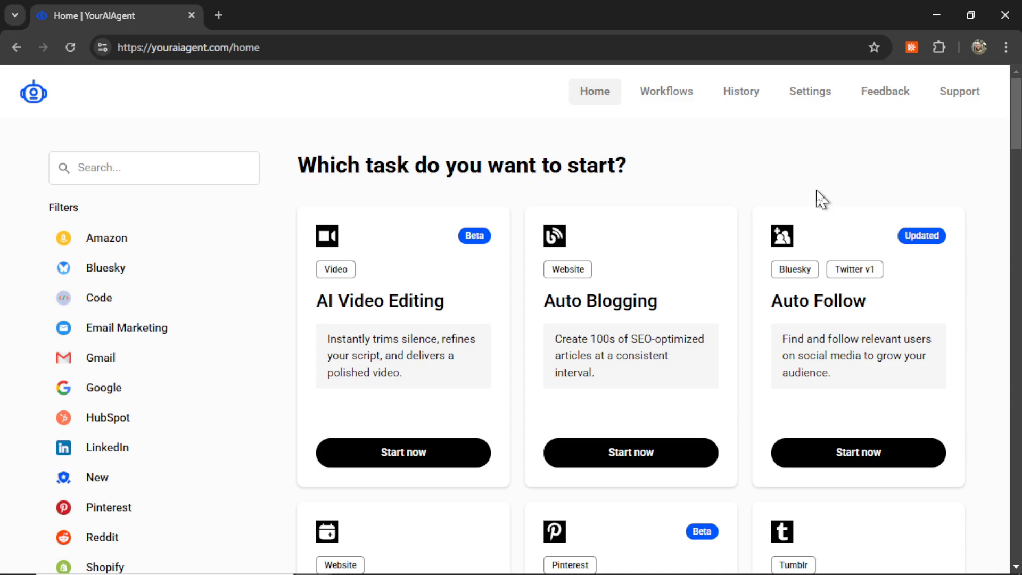
left_click_drag(1020, 124, 1012, 79)
scroll(177, 278, "down", 3)
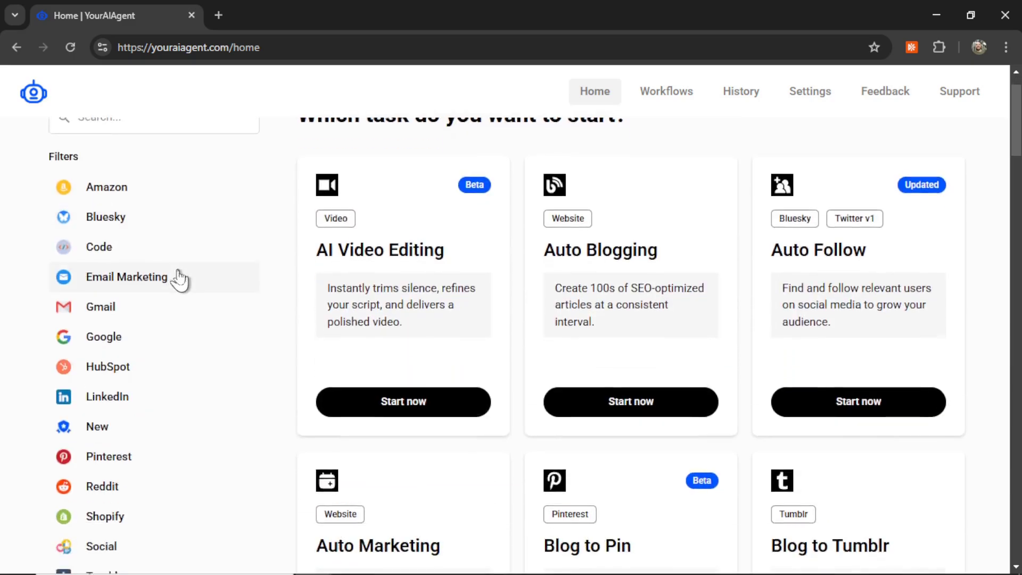
scroll(176, 285, "down", 3)
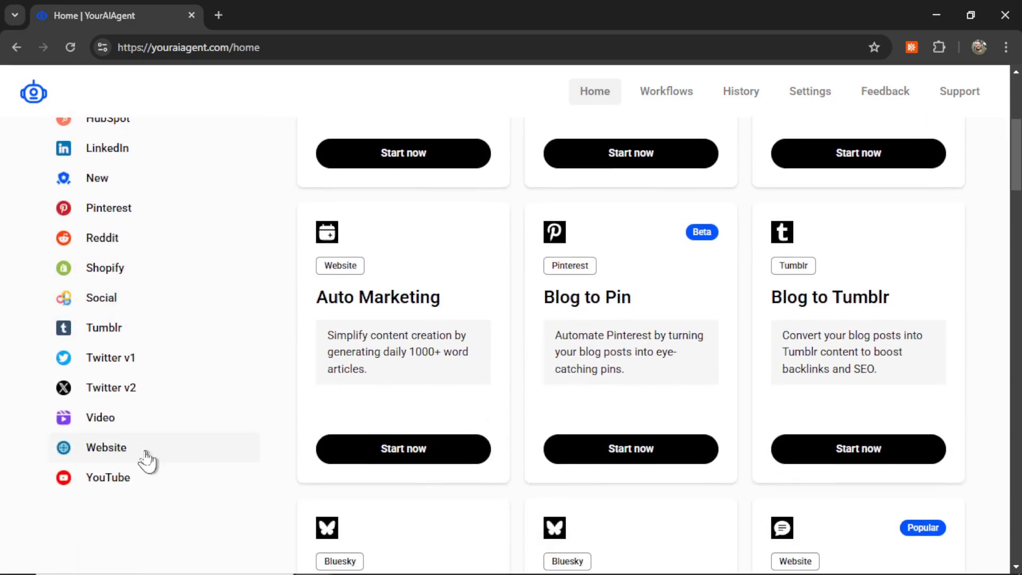
left_click(167, 458)
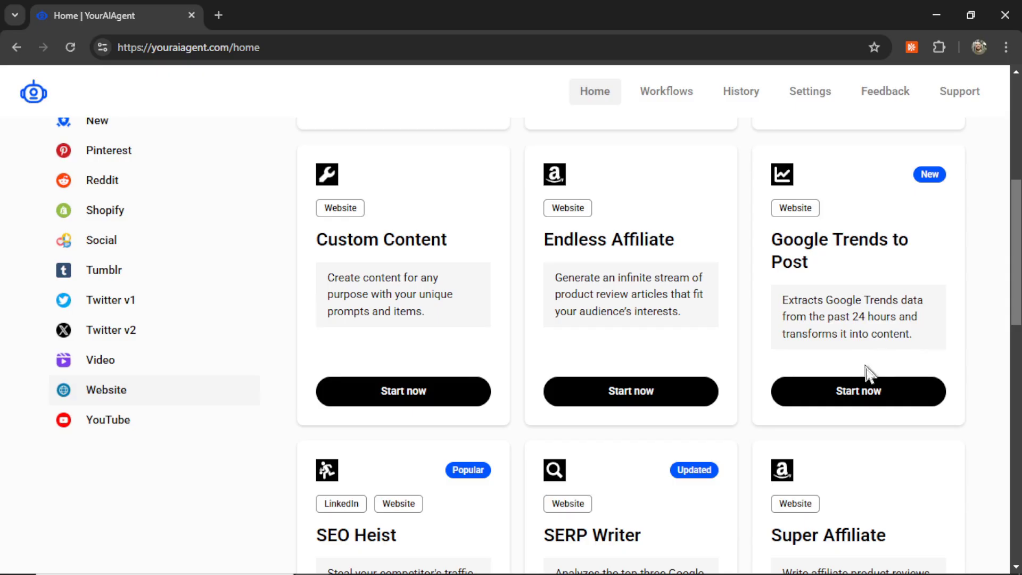
Start the Google Trends to Post task and read its description and My Supabase Table settings
left_click(744, 388)
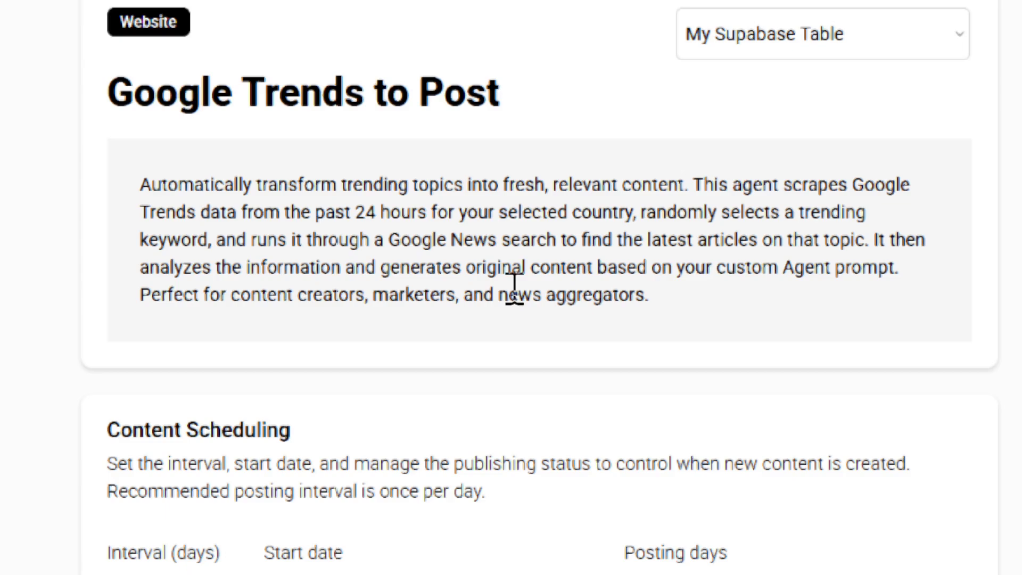
scroll(514, 288, "down", 1)
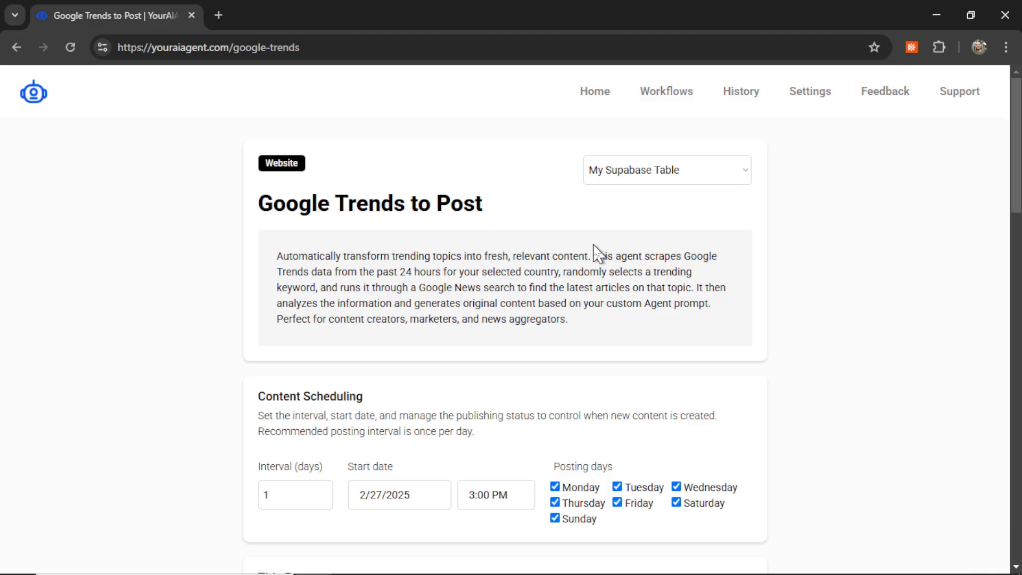
scroll(598, 250, "down", 3)
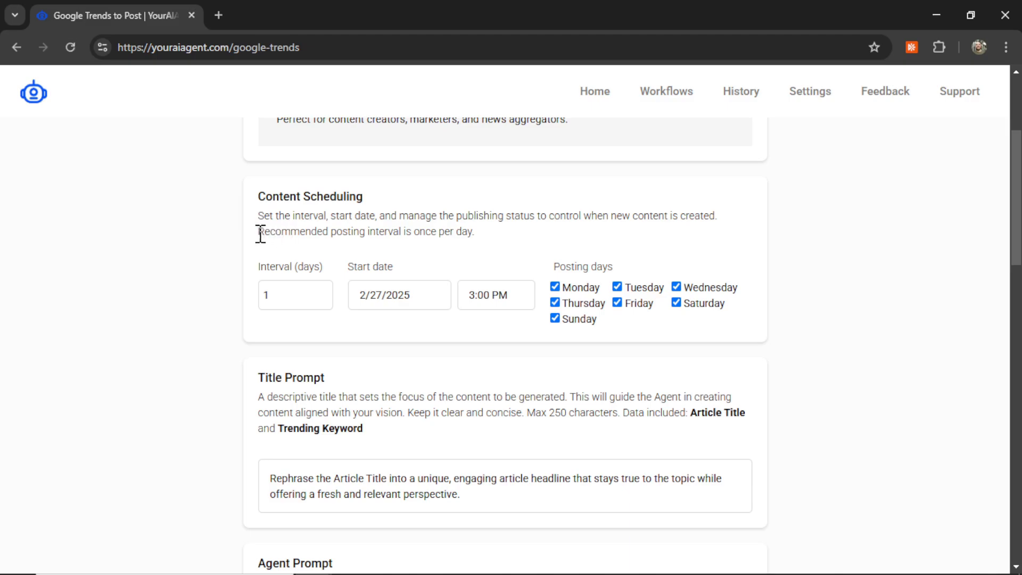
left_click_drag(258, 232, 472, 235)
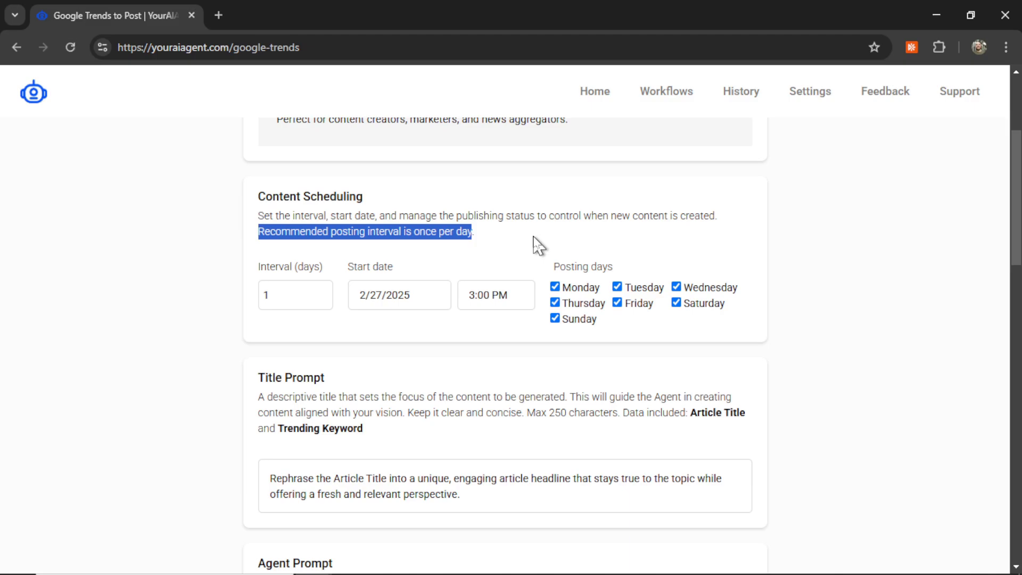
left_click(288, 302)
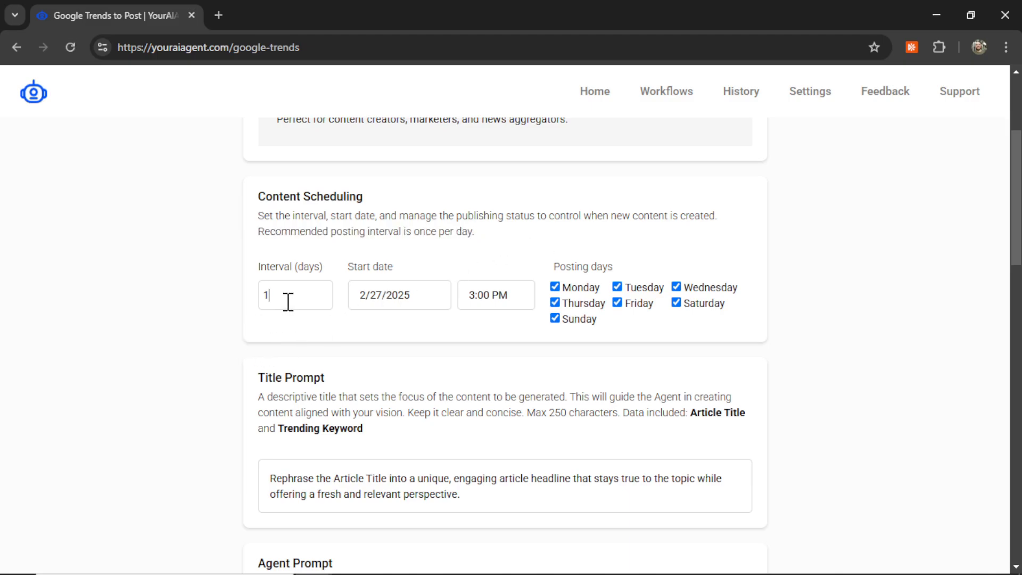
double_click(288, 302)
type("2")
key("BackSpace")
type("3")
key("BackSpace")
type("1")
scroll(780, 351, "down", 3)
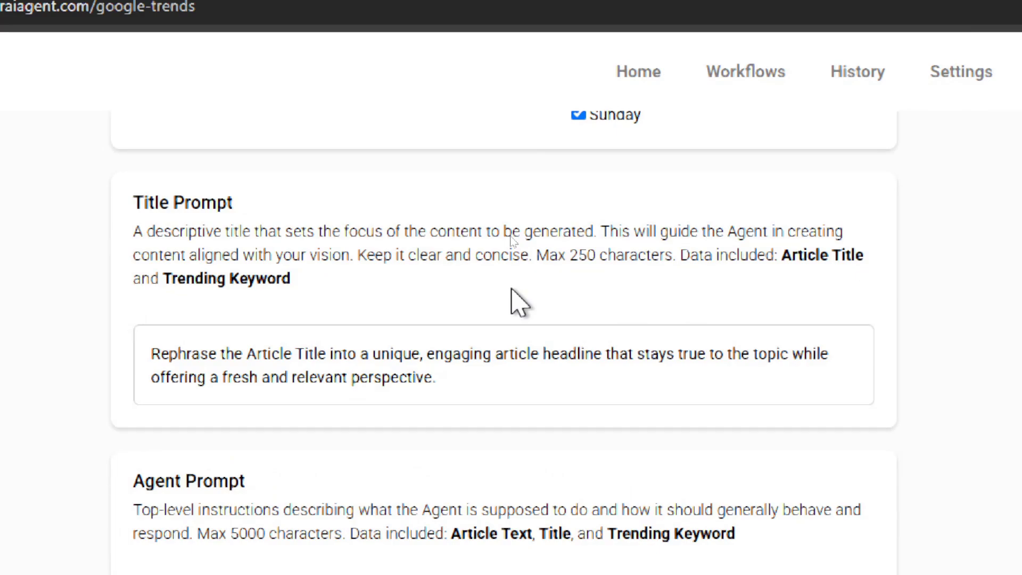
left_click(479, 397)
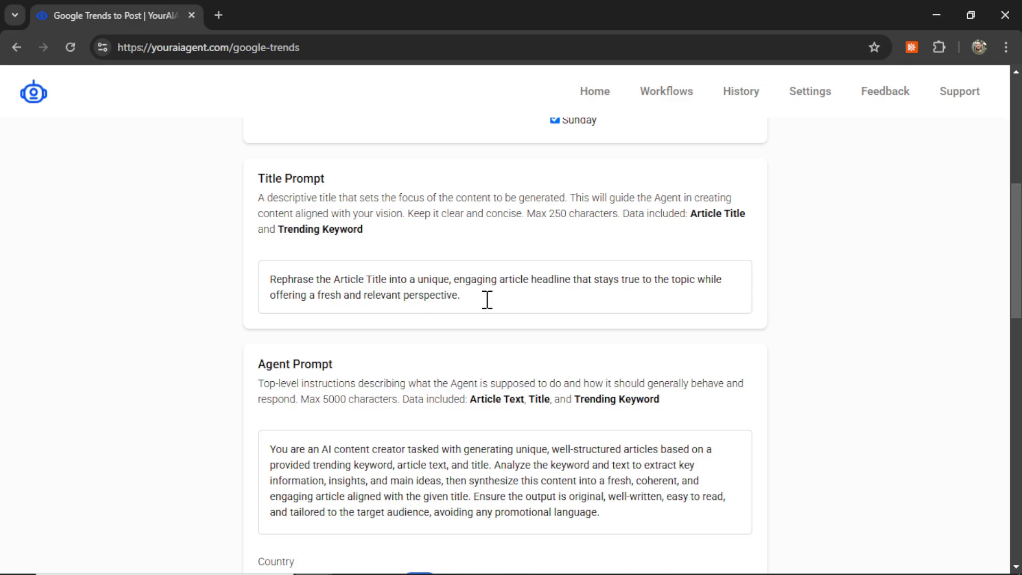
scroll(643, 407, "down", 4)
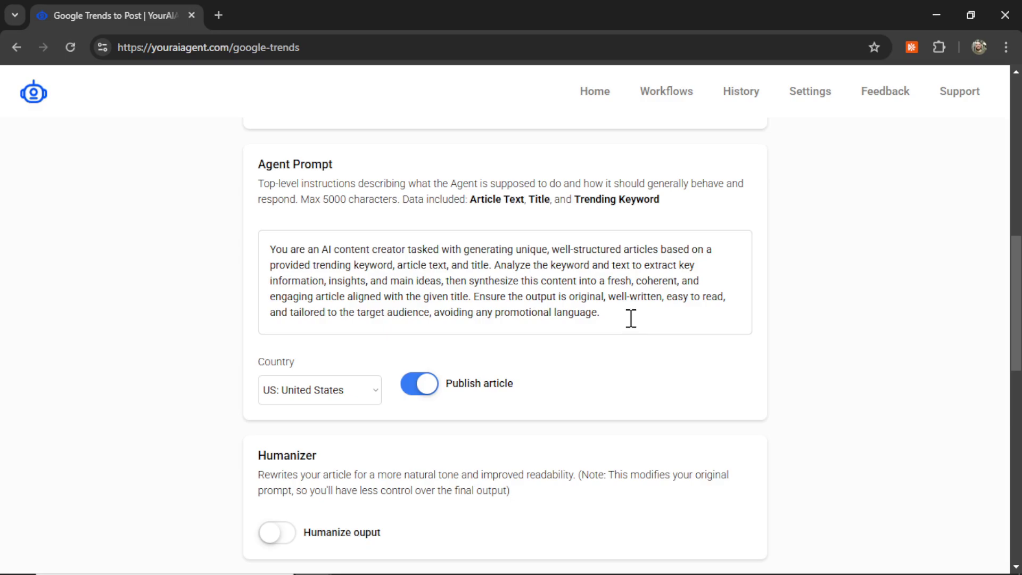
left_click_drag(471, 201, 672, 205)
double_click(537, 200)
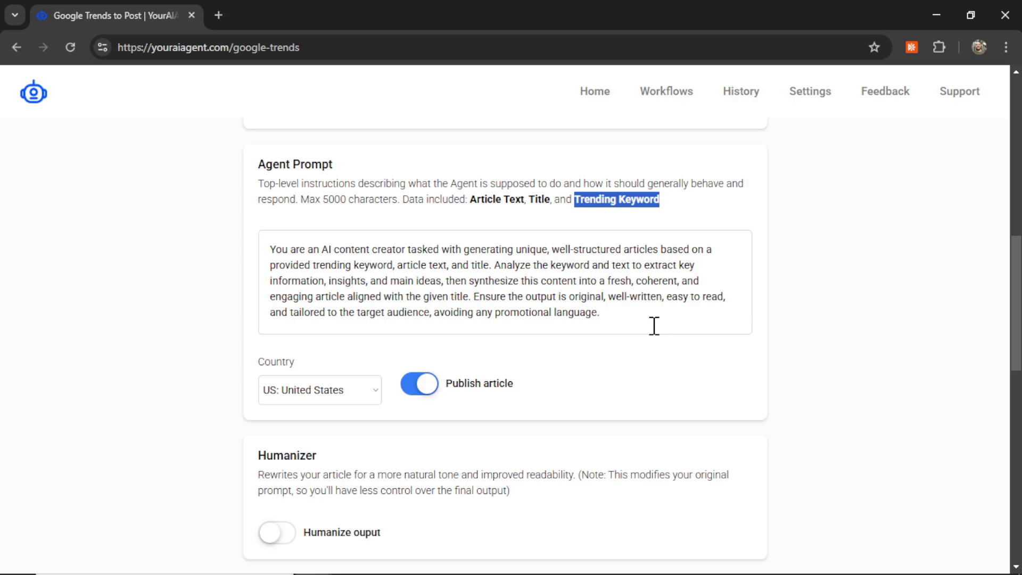
left_click(352, 398)
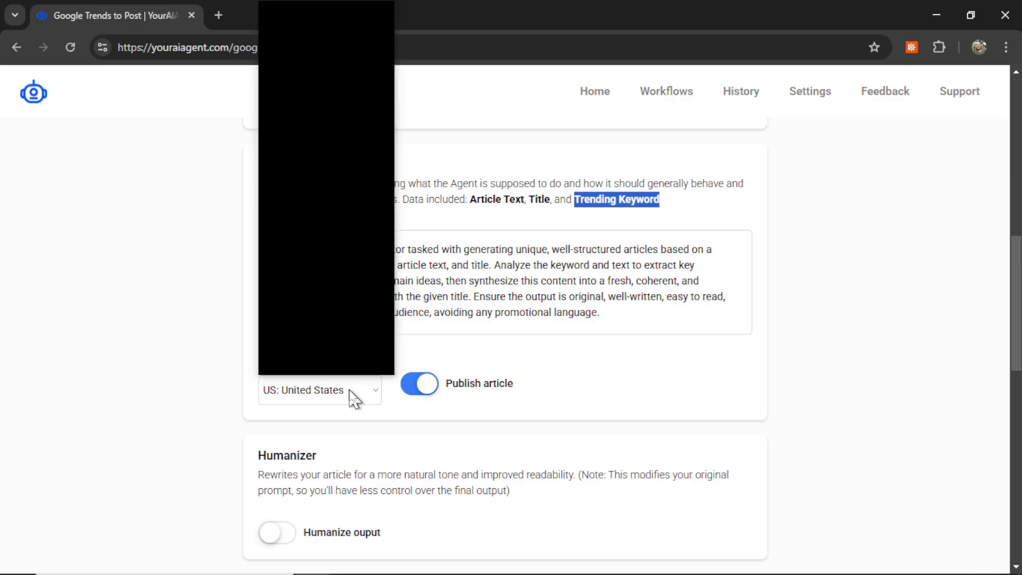
left_click_drag(387, 282, 387, 341)
left_click(340, 327)
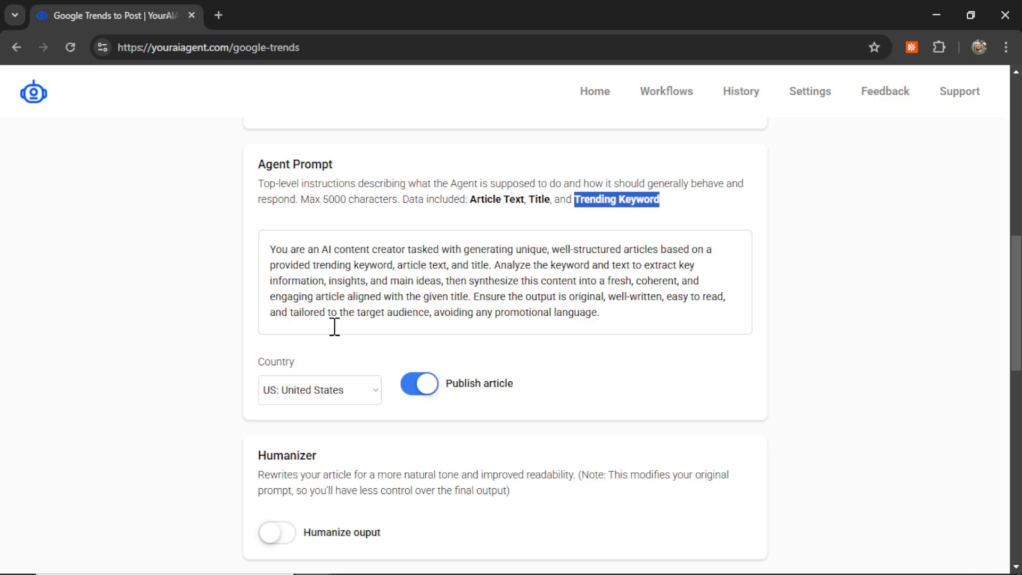
left_click(600, 403)
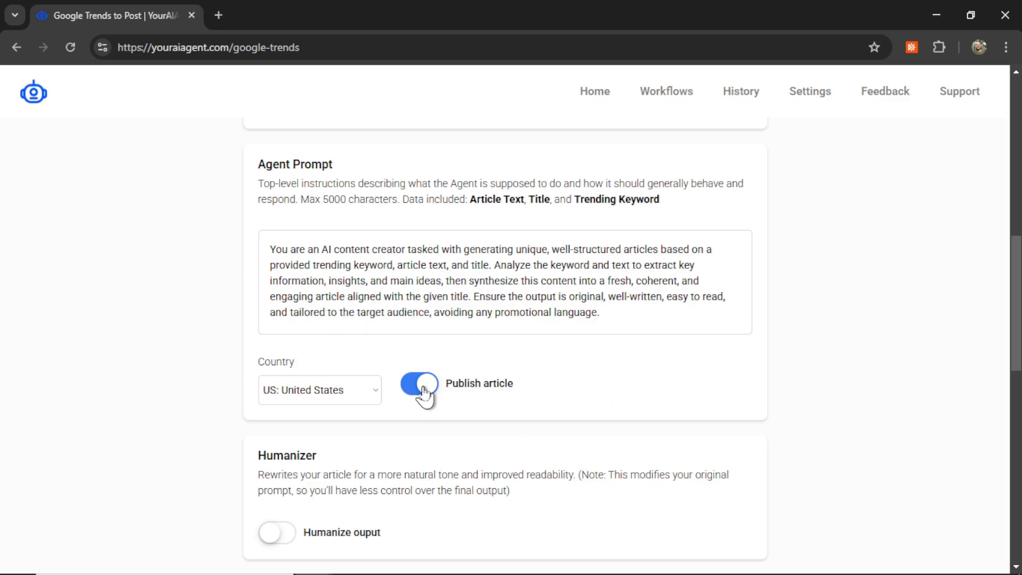
left_click(424, 393)
left_click(423, 388)
left_click(418, 394)
left_click(418, 391)
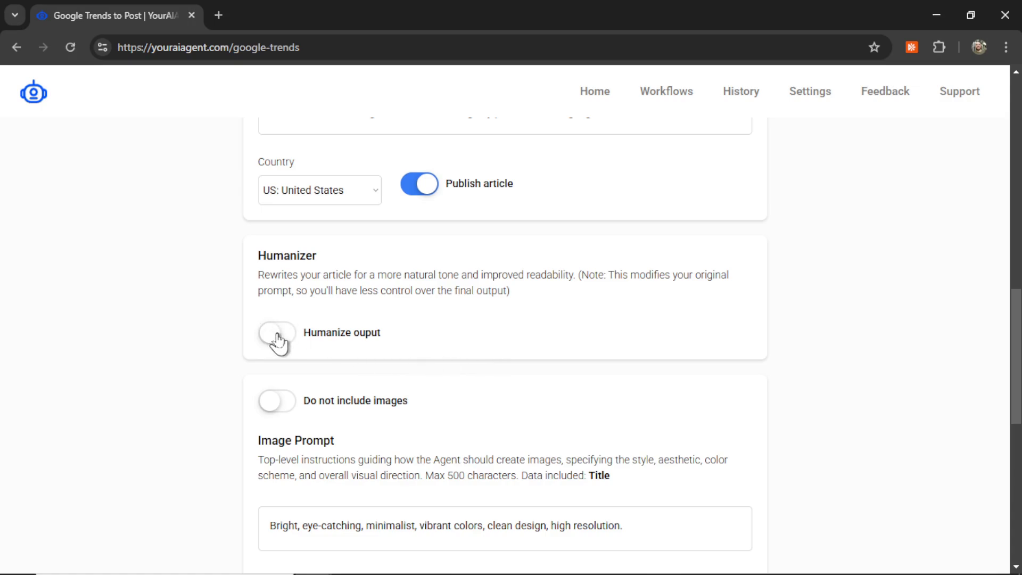
left_click(277, 335)
scroll(583, 420, "down", 1)
left_click(490, 357)
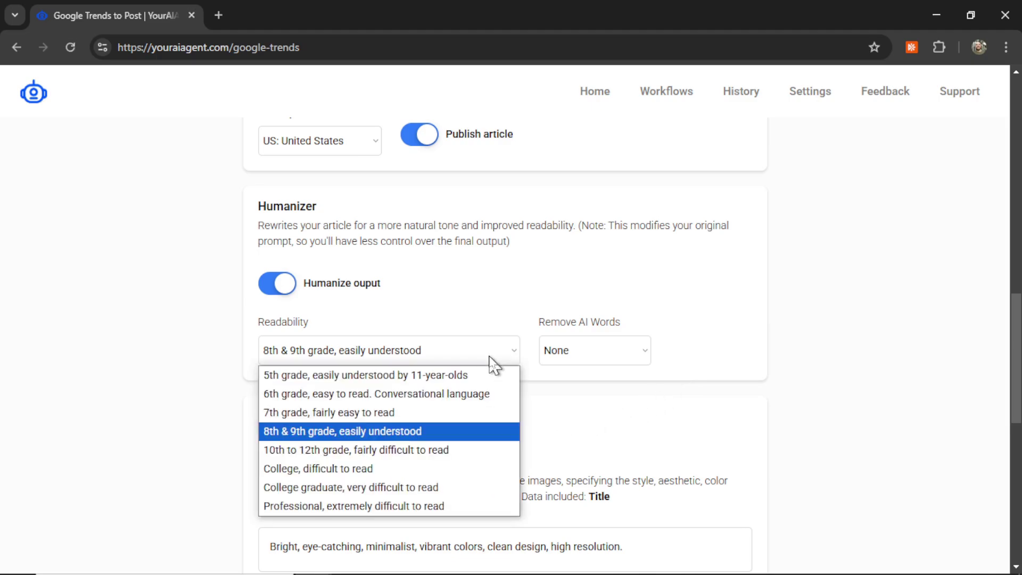
left_click(462, 398)
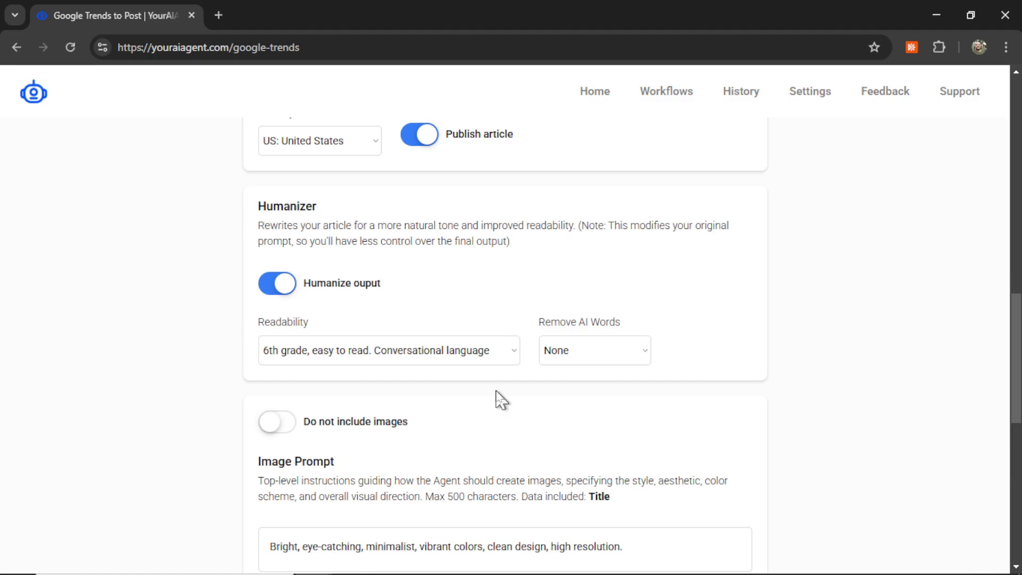
left_click(628, 365)
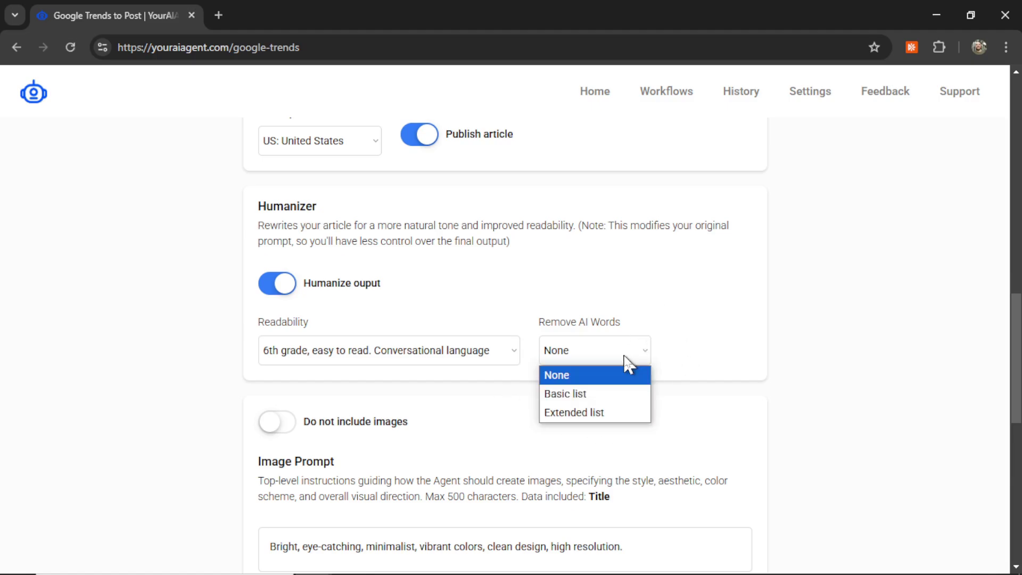
left_click(623, 413)
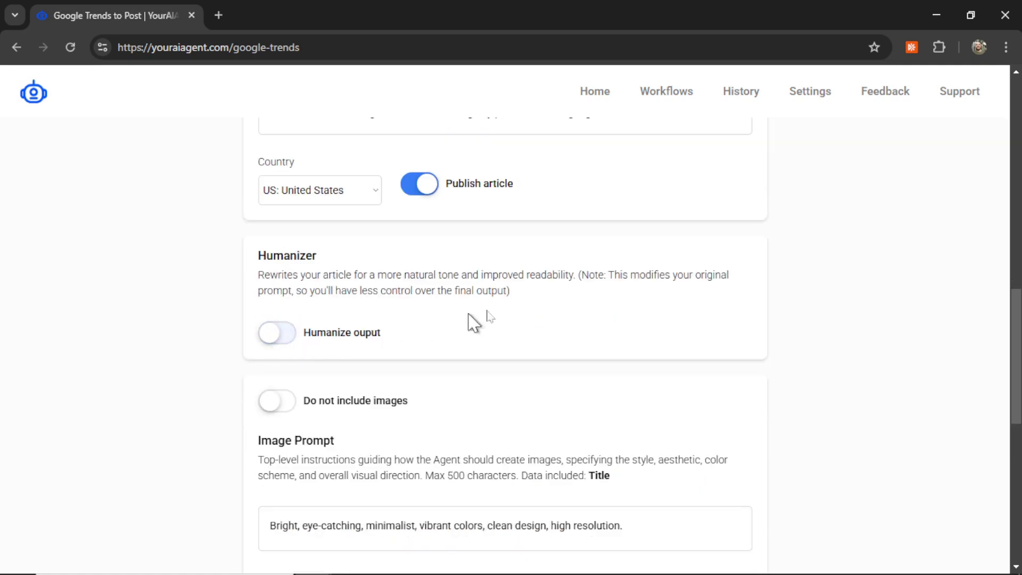
scroll(630, 298, "up", 3)
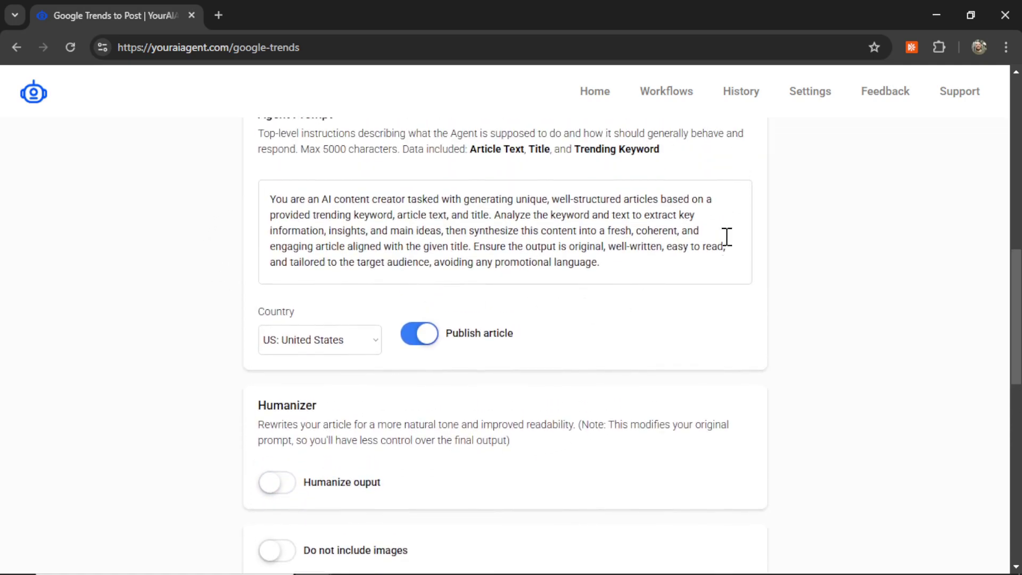
scroll(671, 269, "down", 9)
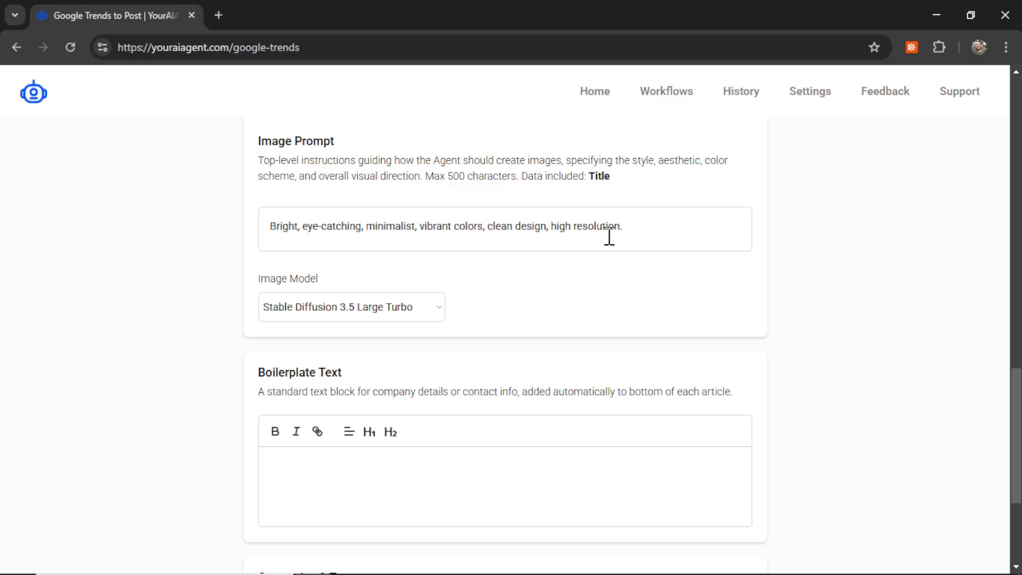
Change the image model from Stable Diffusion 3.5 Large Turbo to Flux Schnell
left_click(405, 315)
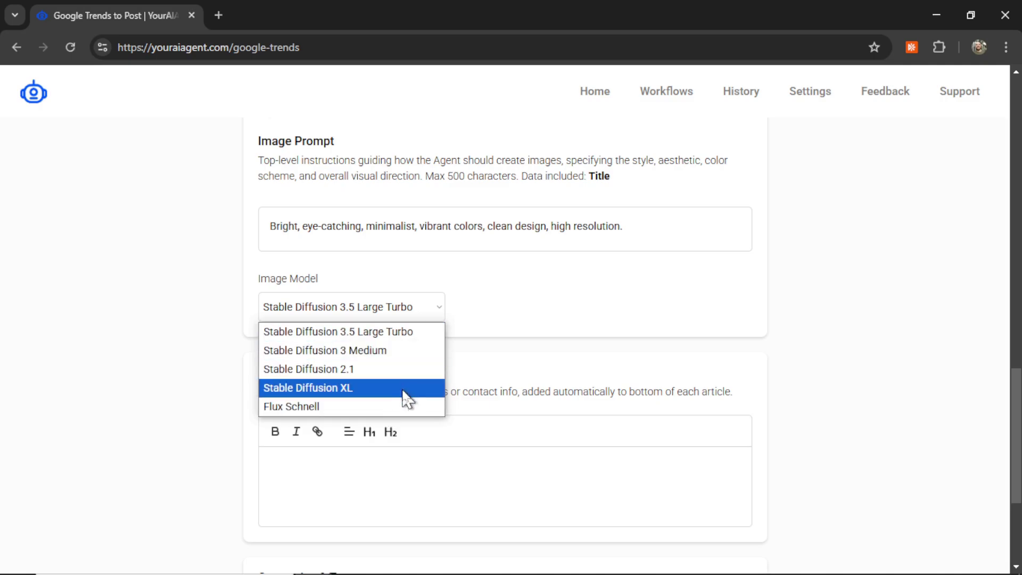
left_click(382, 407)
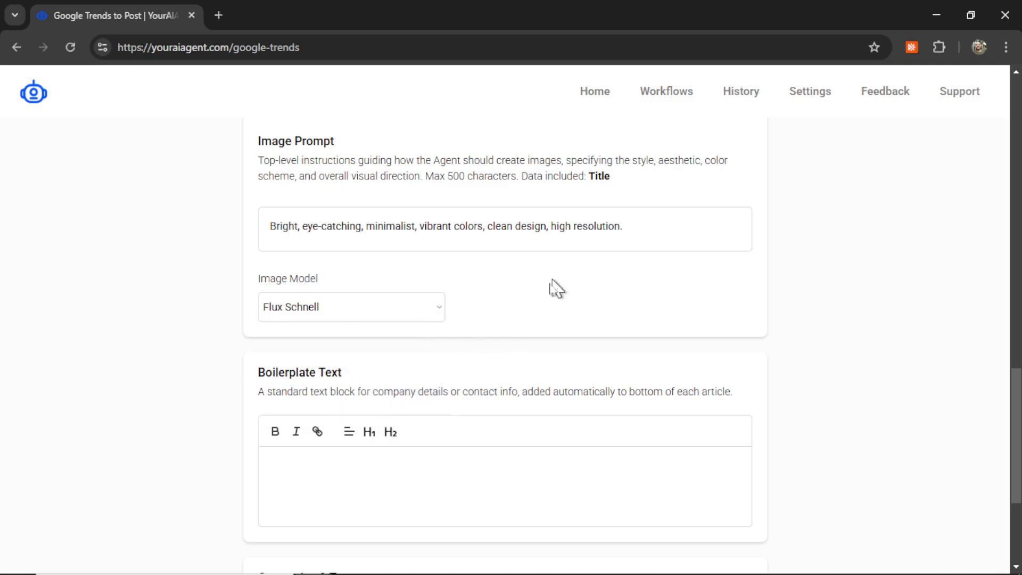
scroll(617, 303, "down", 4)
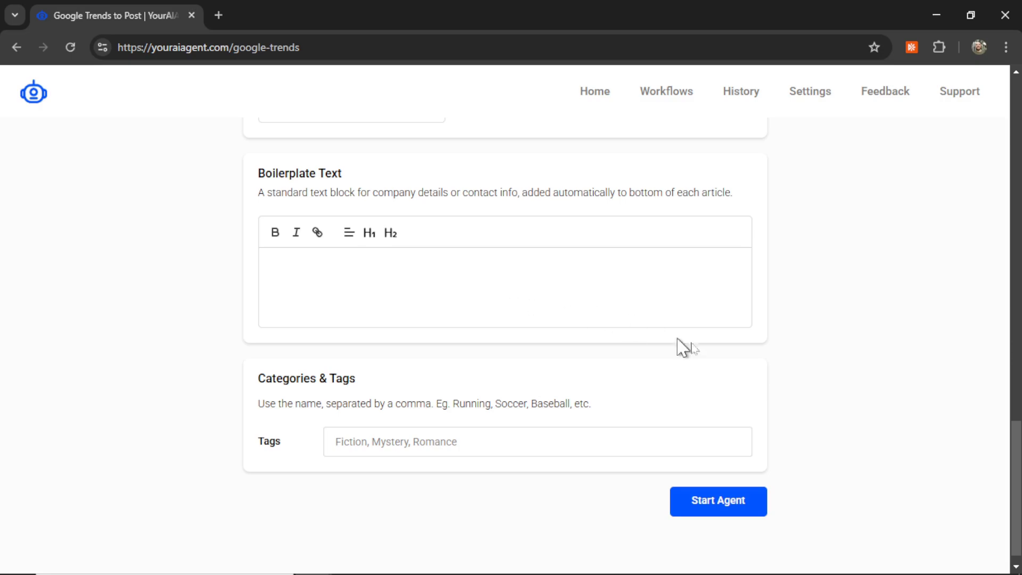
Add the tags 'usa, trending news, breaking news' and start the agent
left_click_drag(1015, 459, 913, 183)
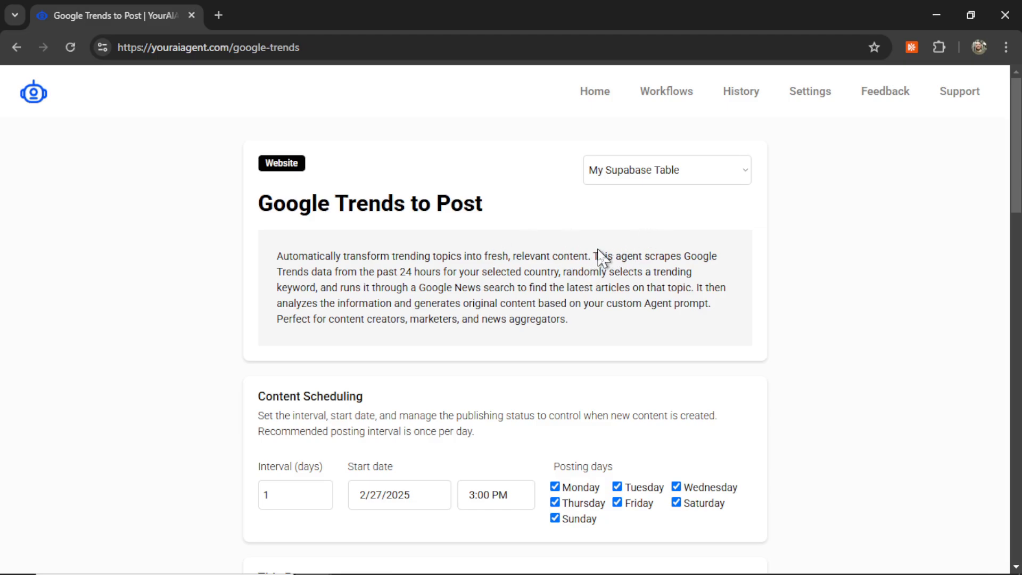
scroll(601, 258, "down", 20)
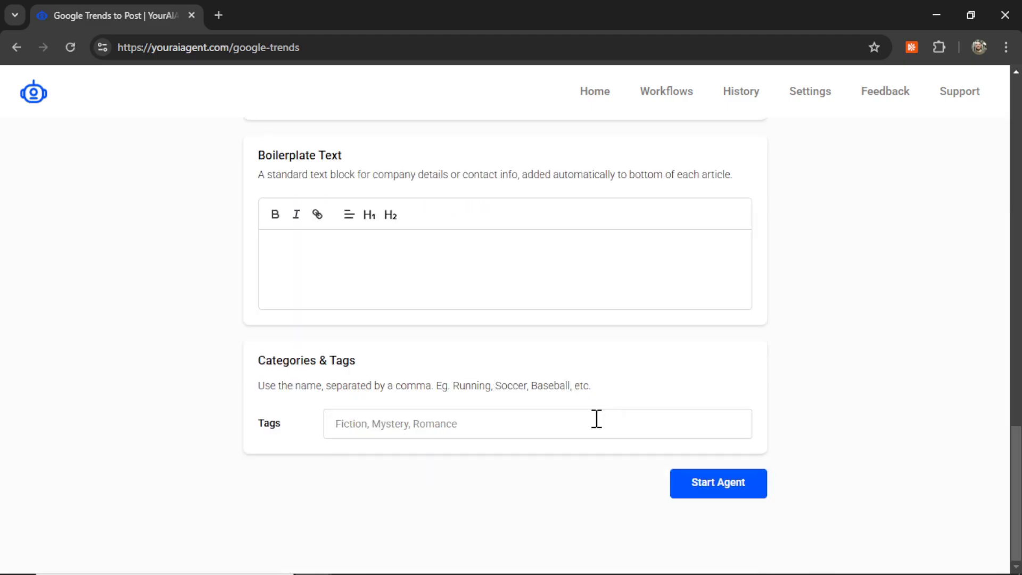
left_click(438, 423)
type("usa, trend")
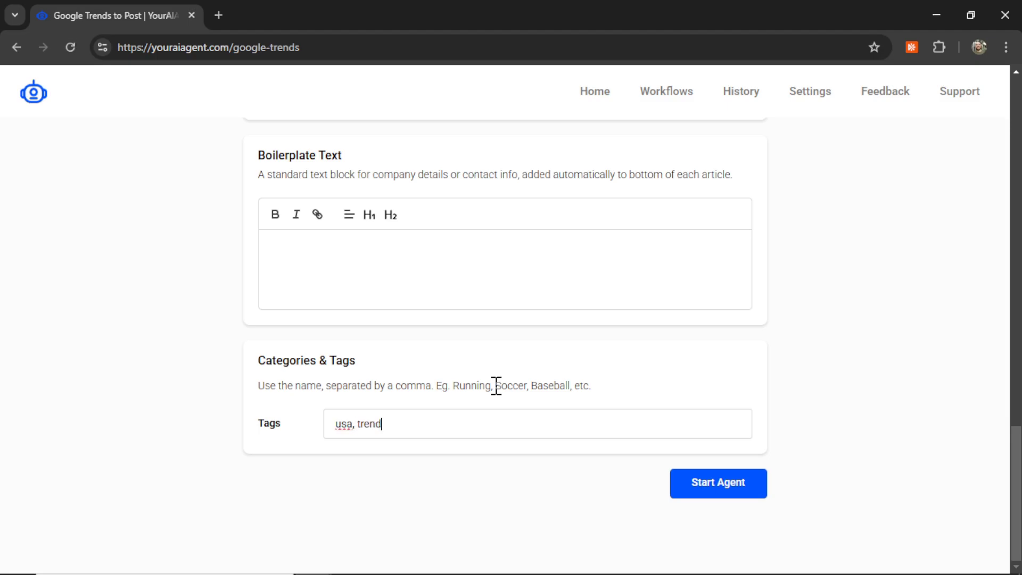
type("ing news, breaking news")
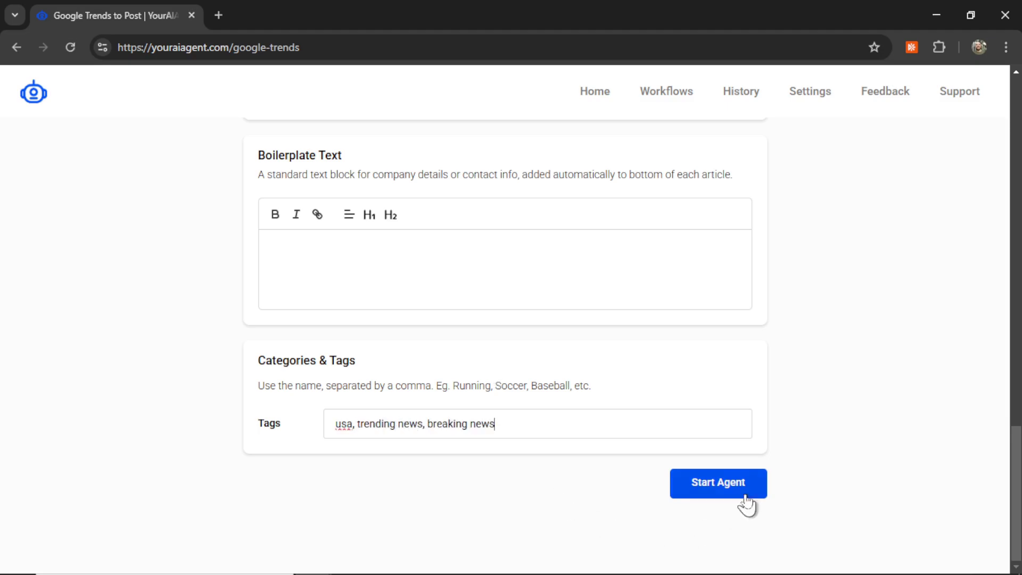
left_click(745, 501)
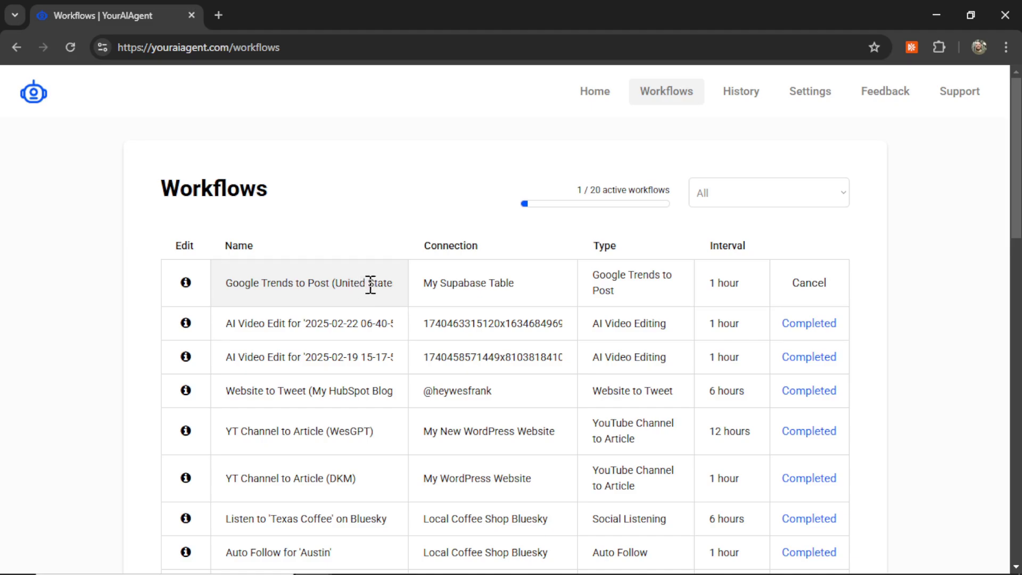
Open the new workflow's details, note the February 28th, 2025, 3:08 pm post, and review its settings
left_click_drag(334, 285, 411, 288)
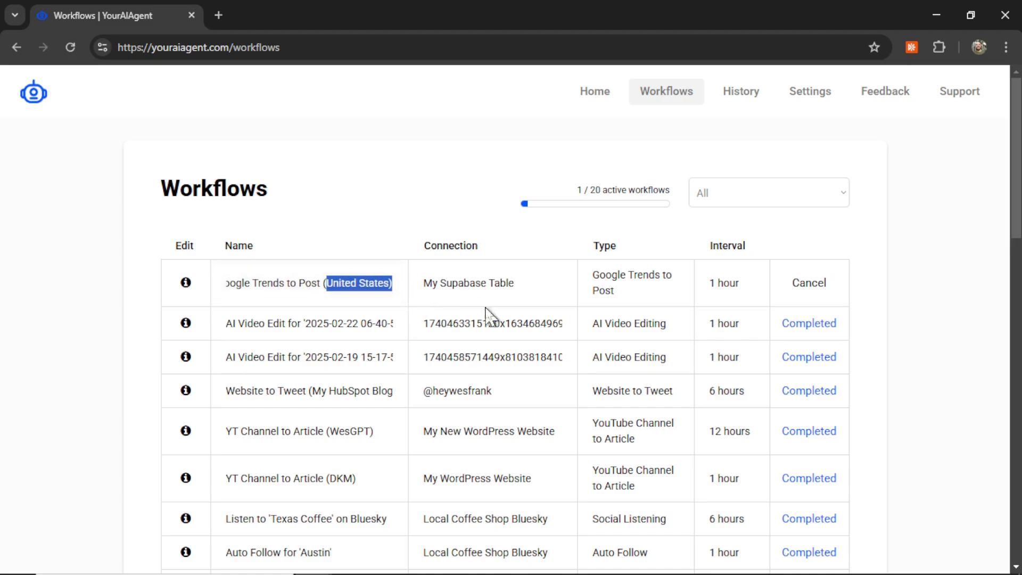
left_click(186, 283)
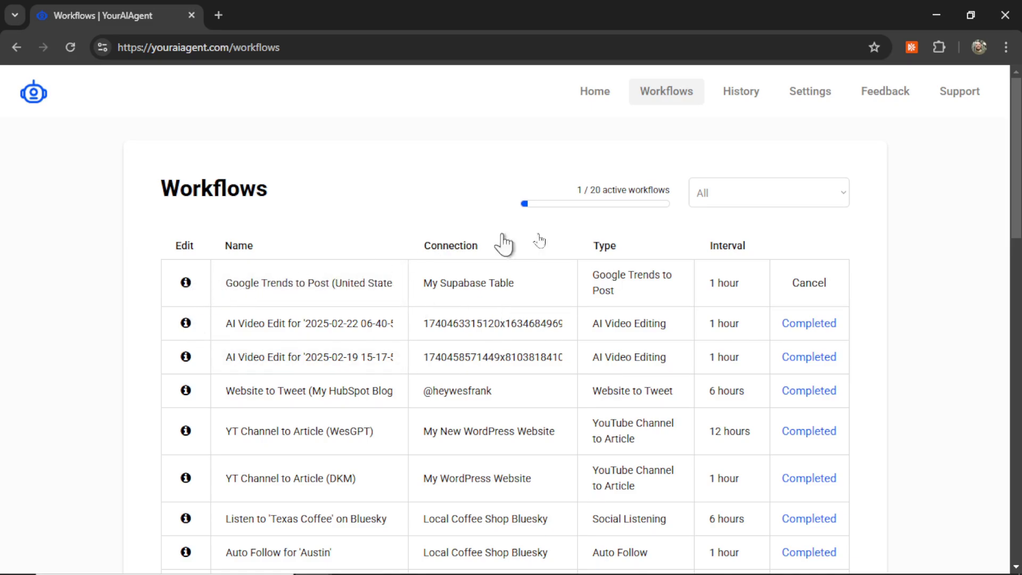
left_click_drag(336, 169, 490, 183)
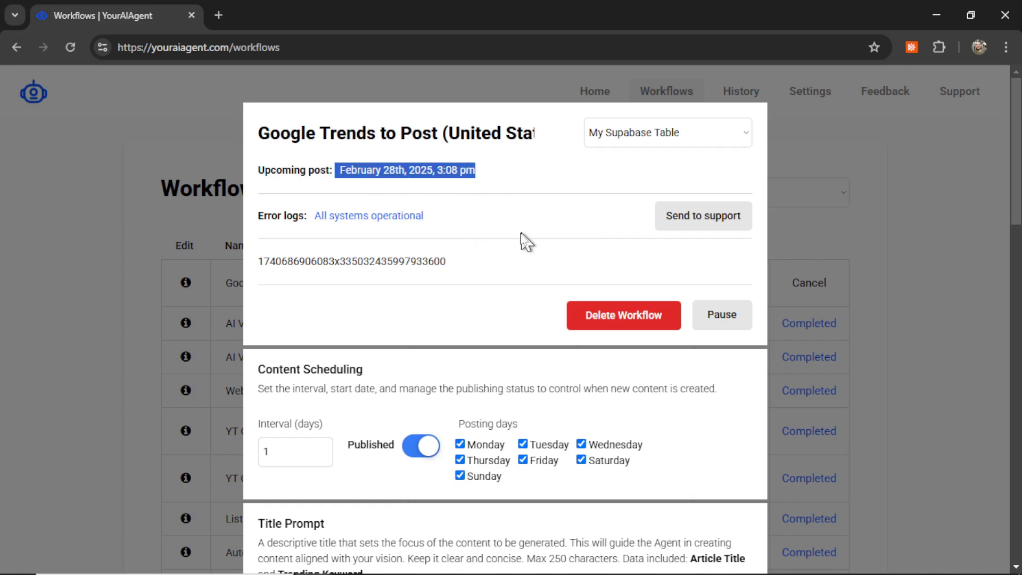
scroll(516, 244, "down", 4)
scroll(517, 245, "down", 10)
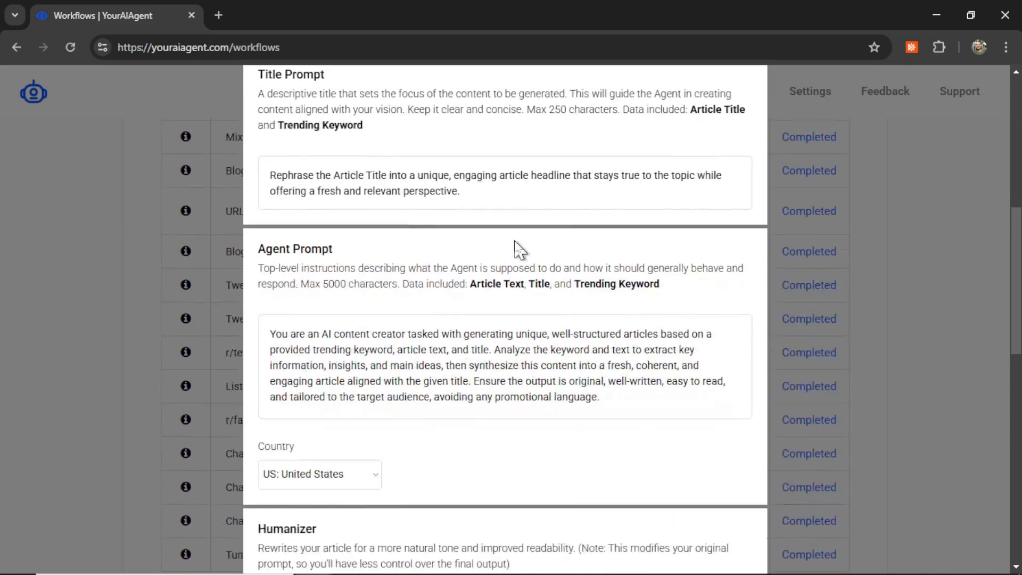
scroll(518, 247, "down", 8)
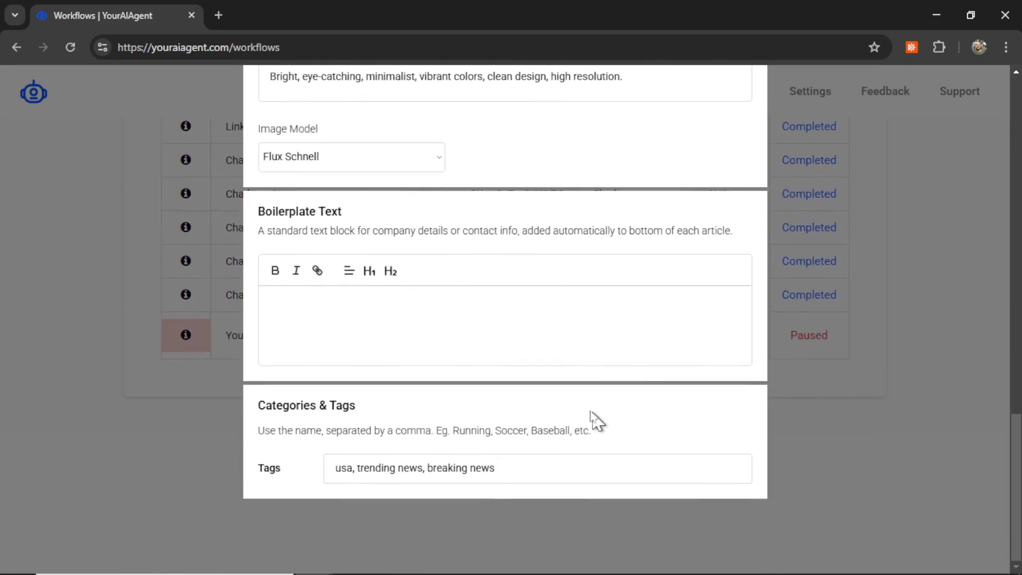
scroll(590, 418, "up", 5)
scroll(468, 422, "up", 4)
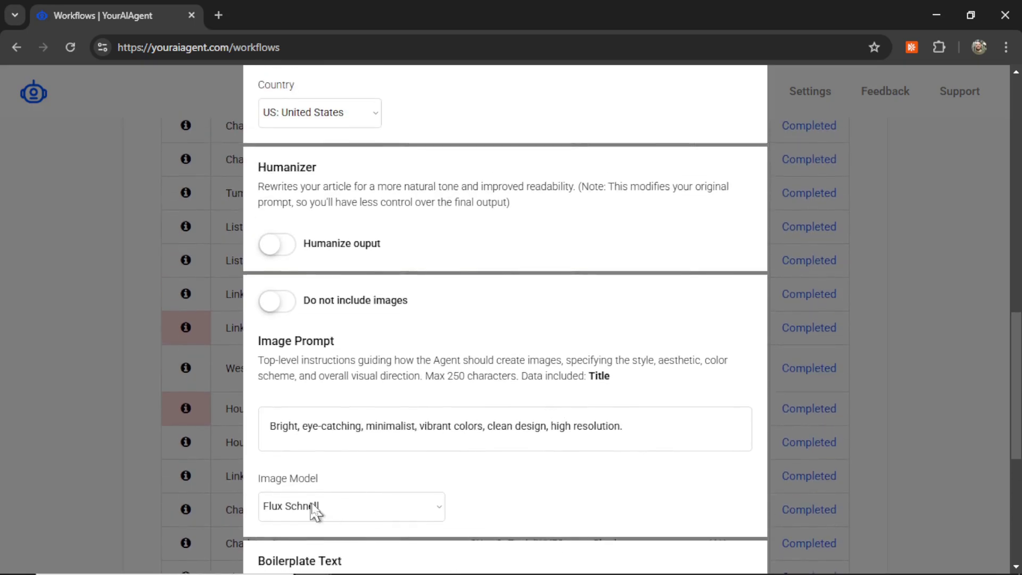
scroll(407, 455, "up", 2)
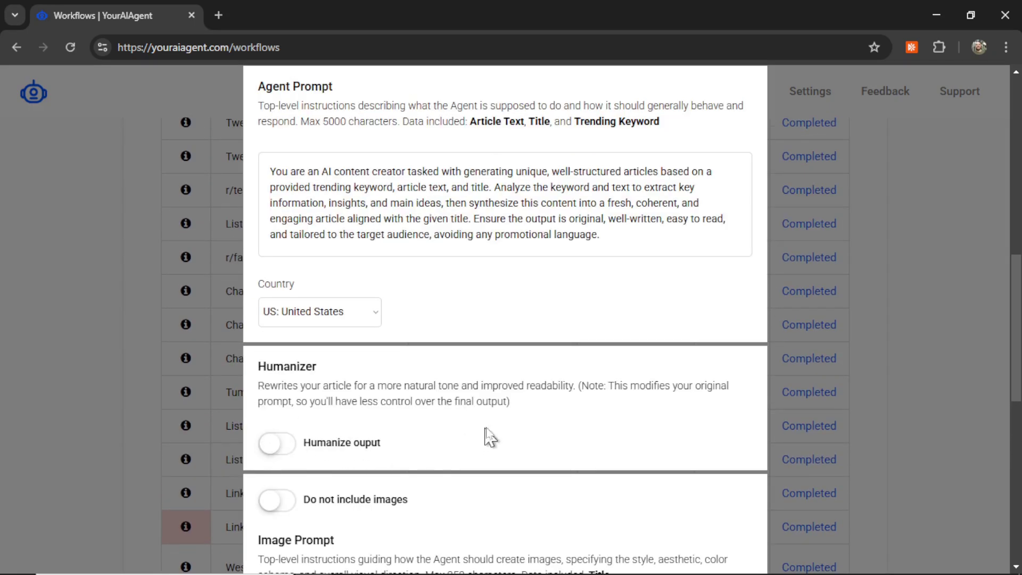
scroll(486, 436, "up", 2)
scroll(550, 349, "up", 3)
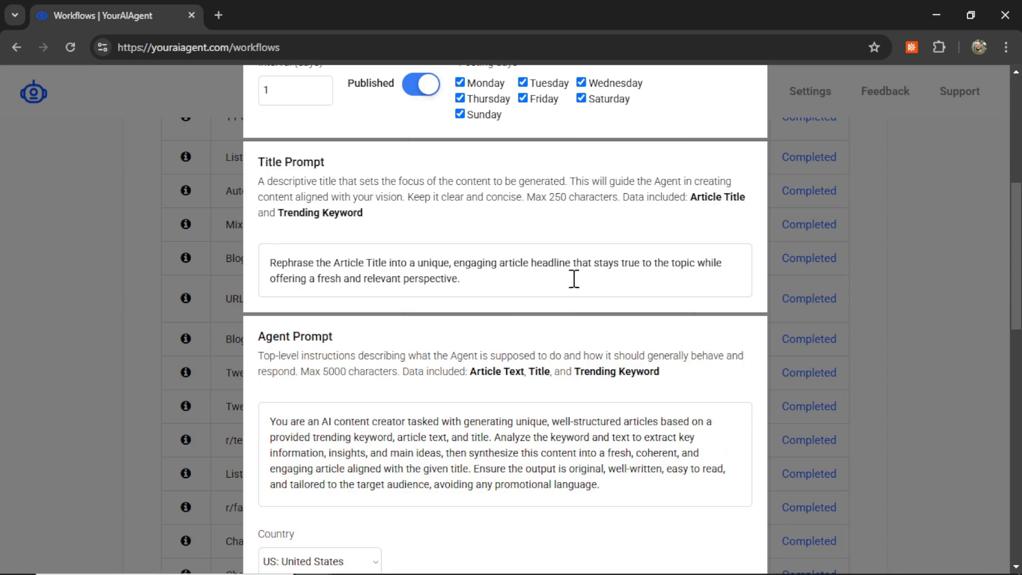
scroll(557, 199, "up", 7)
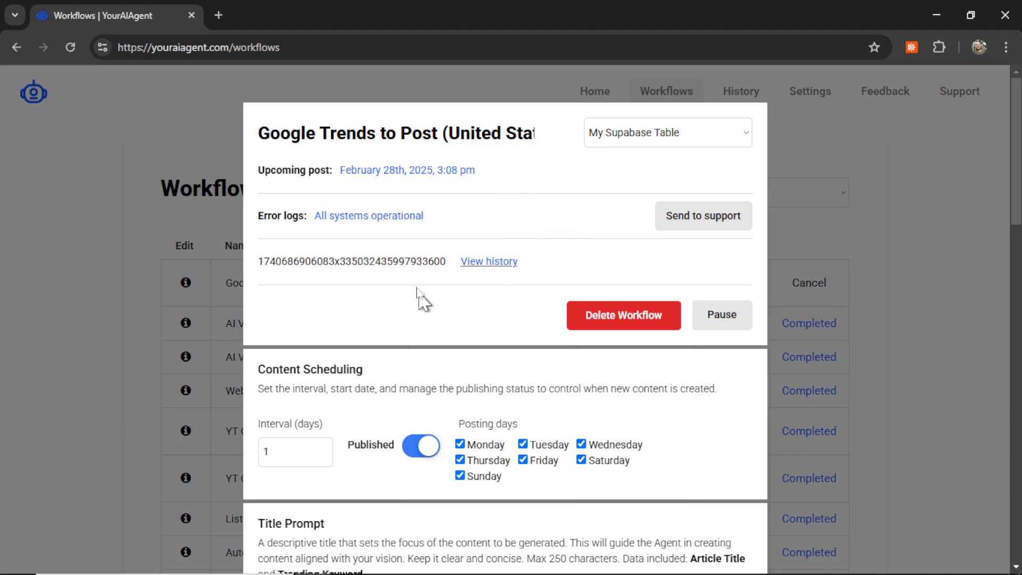
View the workflow's output history showing the generated Star-Studded Lineage article
left_click(488, 263)
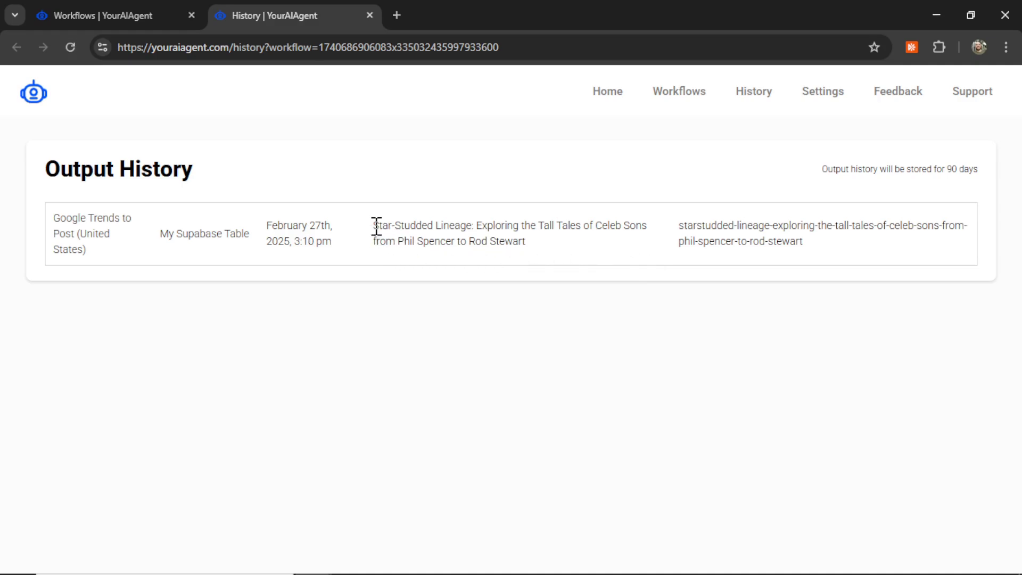
left_click_drag(375, 227, 474, 233)
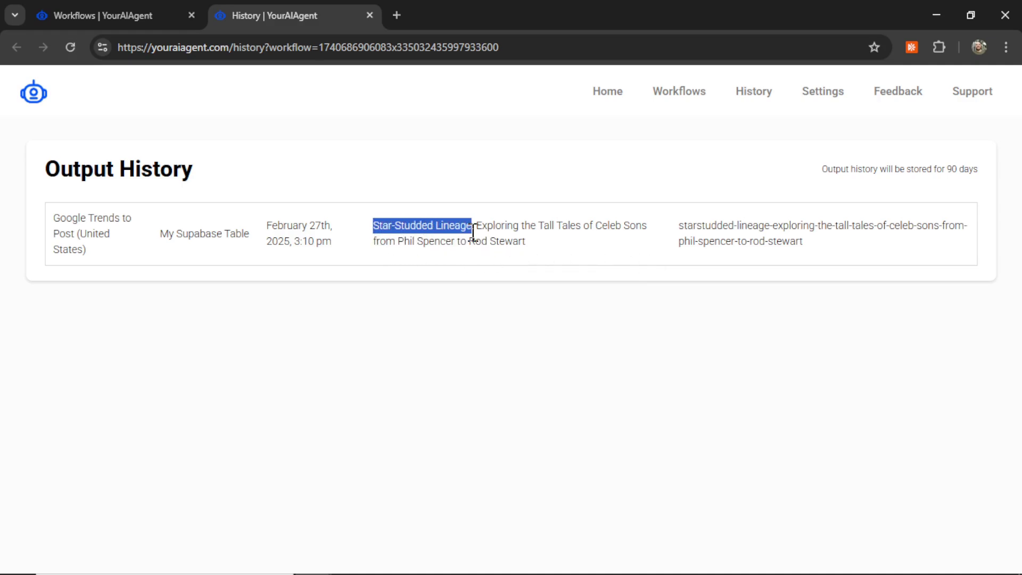
left_click(573, 273)
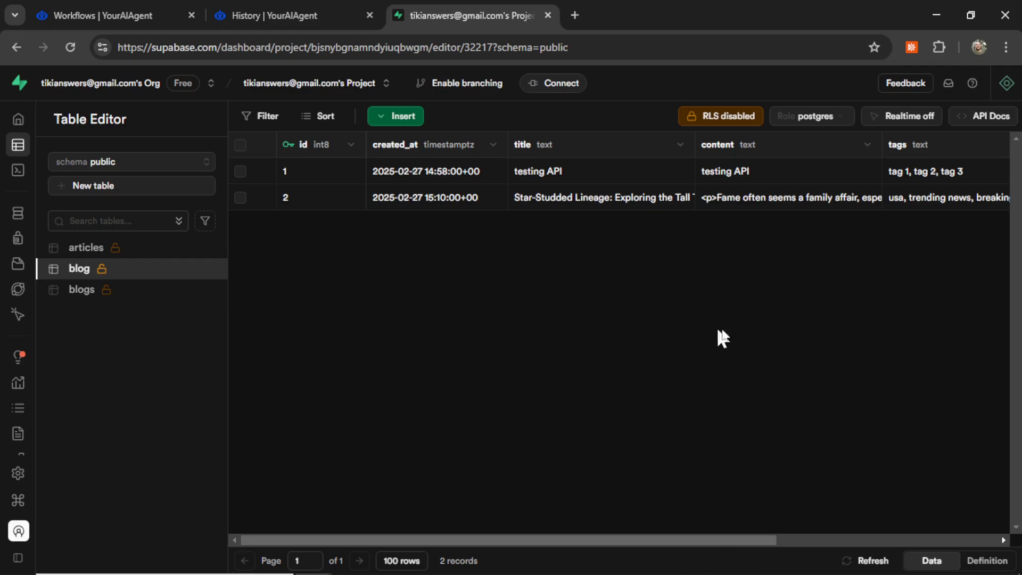
Open row 2's article content in the Supabase blog table for previewing
left_click_drag(650, 540, 884, 532)
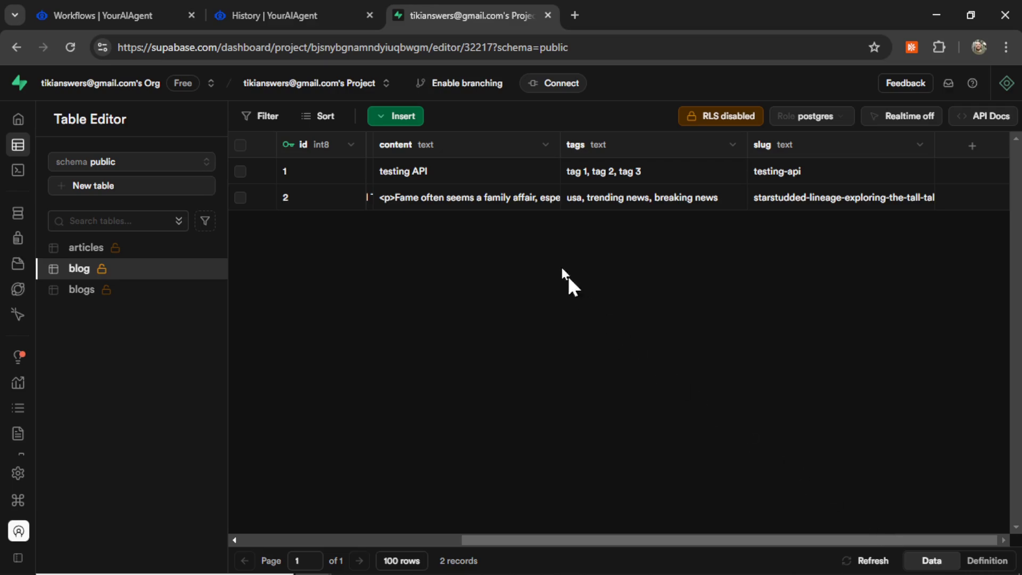
double_click(477, 201)
left_click_drag(555, 198, 555, 234)
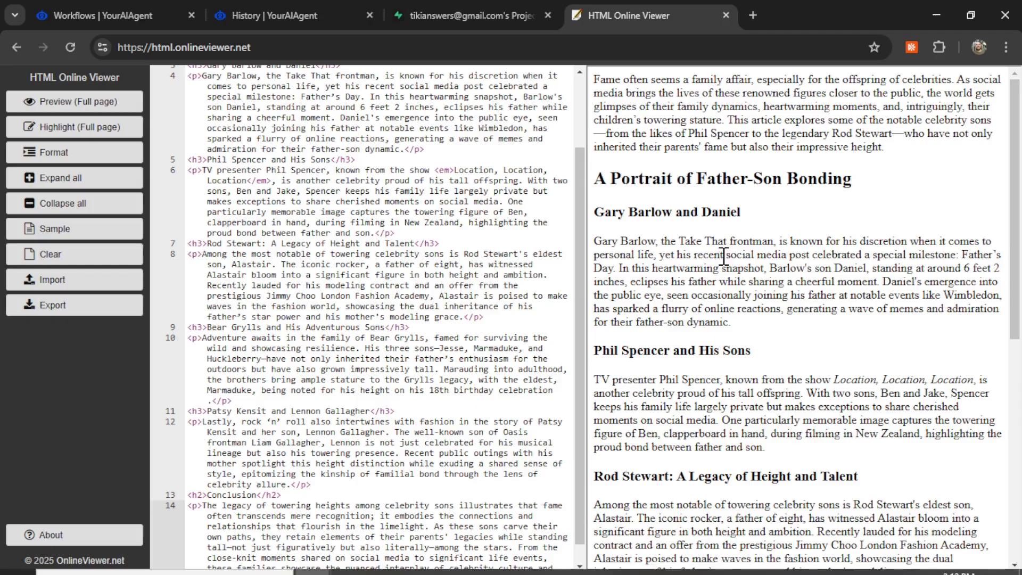